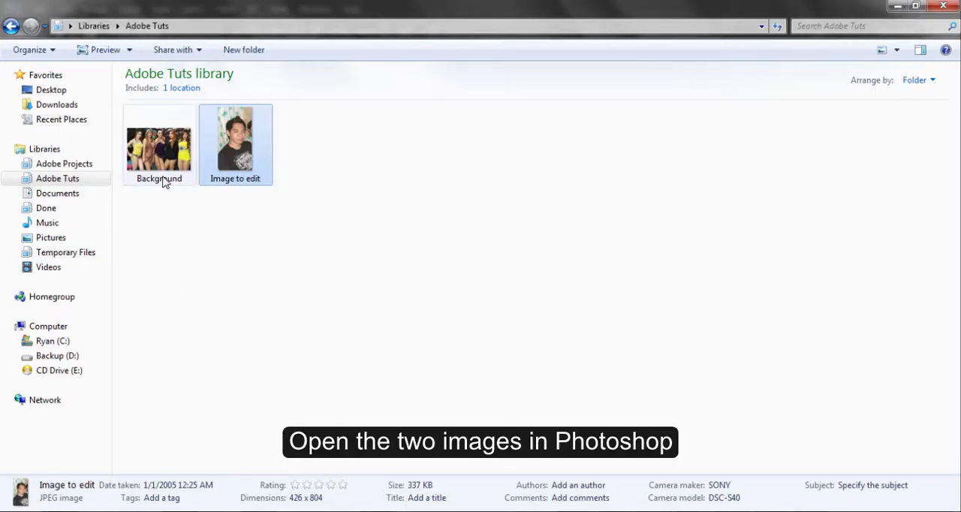
Open the Background image from the Adobe Tuts library in Photoshop alongside the already open Image to edit.
{"action": "right_click", "coordinate": [163, 181]}
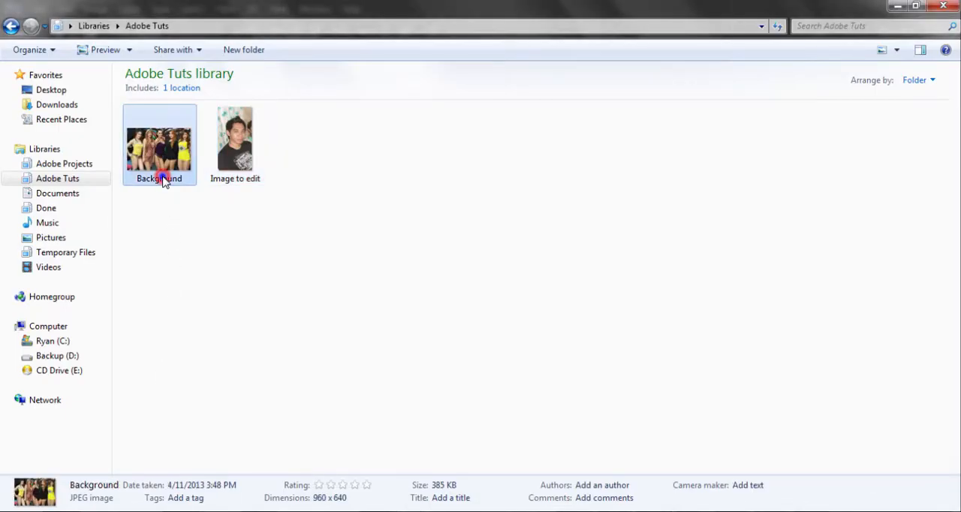
{"action": "mouse_move", "coordinate": [286, 294]}
{"action": "left_click", "coordinate": [452, 309]}
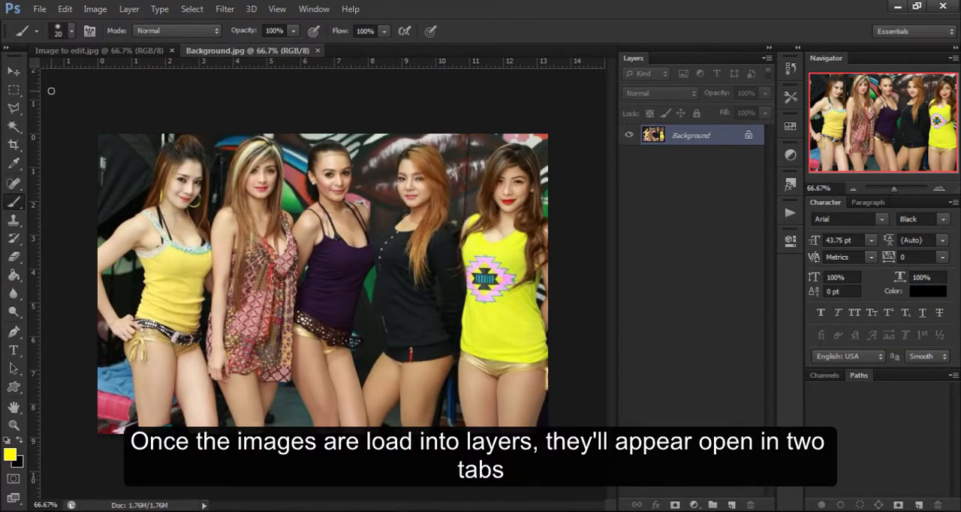
Copy the Image to edit photo onto Background.jpg as a new layer with the Move tool, and close the source image.
{"action": "left_click_drag", "start_coordinate": [101, 50], "coordinate": [556, 223]}
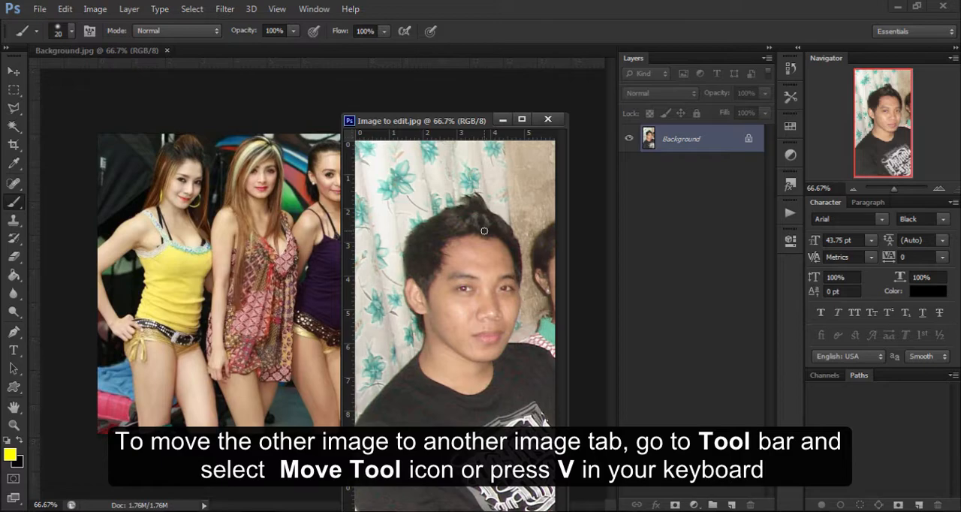
{"action": "key", "text": "v"}
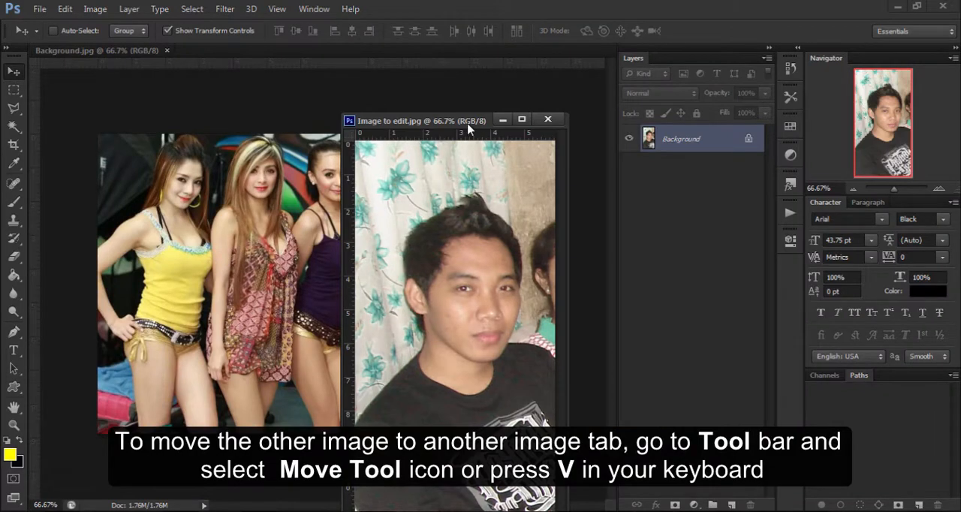
{"action": "left_click_drag", "start_coordinate": [468, 129], "coordinate": [769, 77]}
{"action": "left_click_drag", "start_coordinate": [781, 199], "coordinate": [403, 239]}
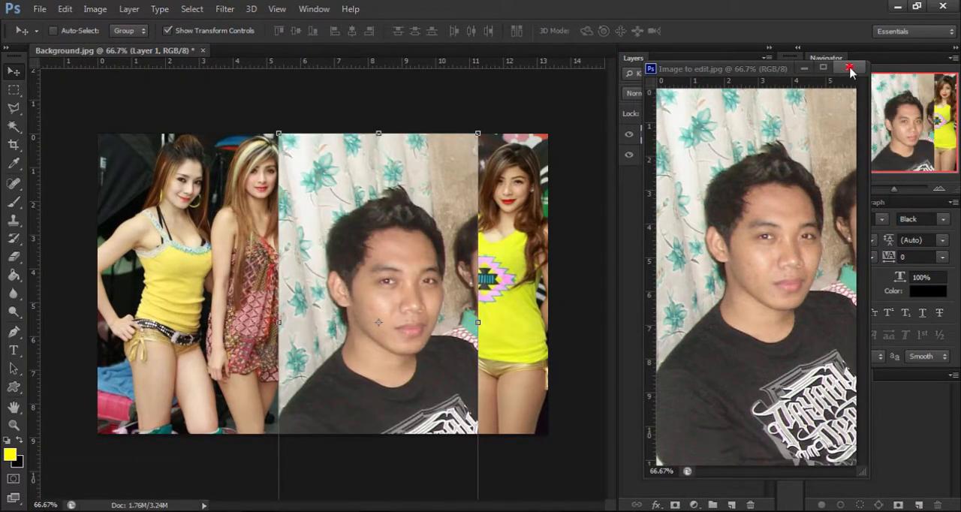
{"action": "left_click", "coordinate": [849, 69]}
Flip the portrait layer horizontally and reposition it over the second and third women in the group photo.
{"action": "left_click_drag", "start_coordinate": [426, 378], "coordinate": [314, 297]}
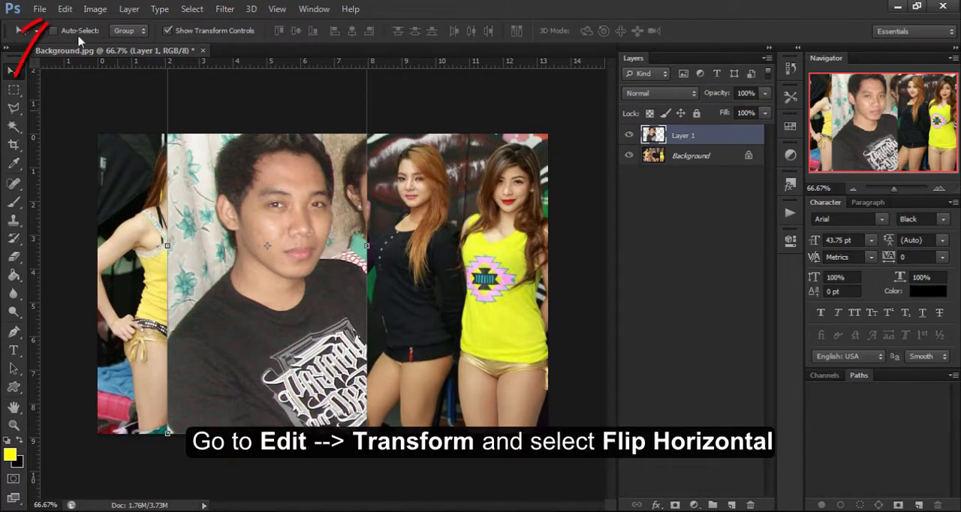
{"action": "left_click", "coordinate": [65, 9]}
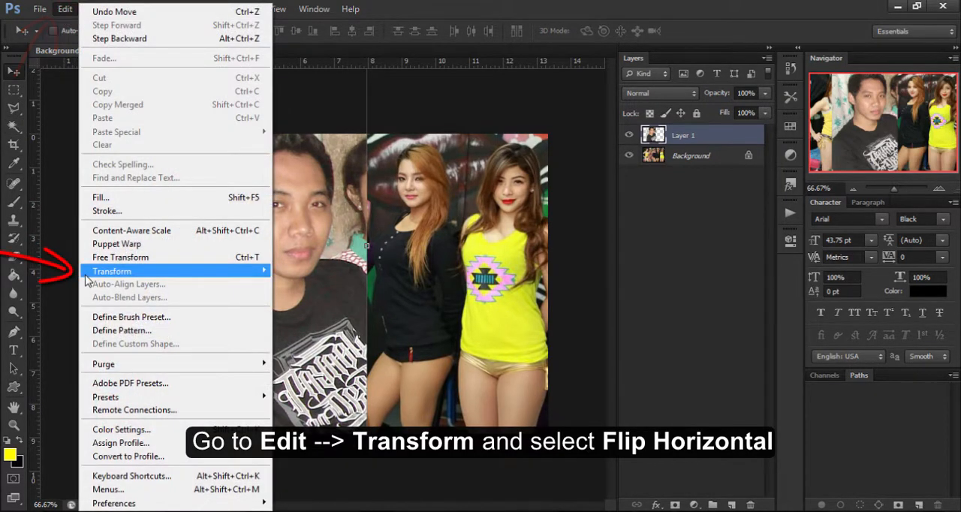
{"action": "mouse_move", "coordinate": [86, 278]}
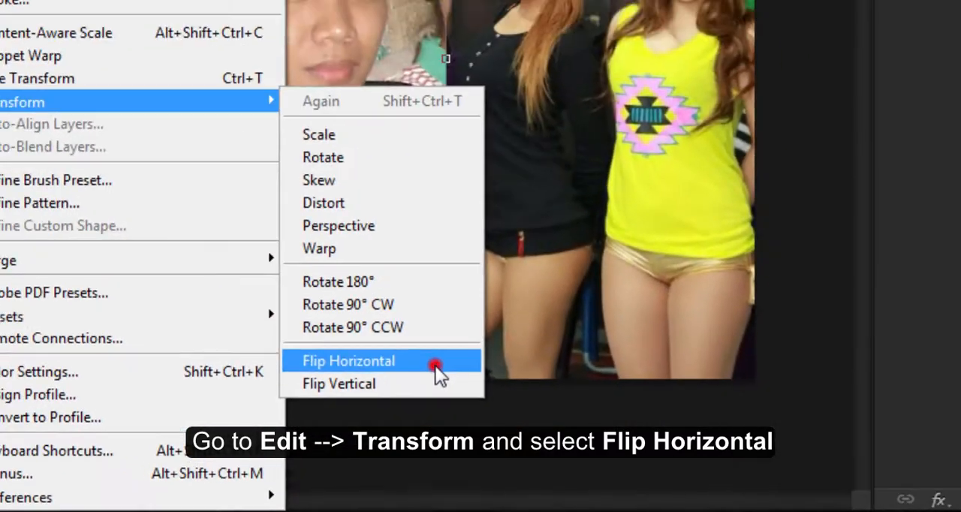
{"action": "left_click", "coordinate": [536, 304]}
{"action": "left_click_drag", "start_coordinate": [296, 346], "coordinate": [338, 351]}
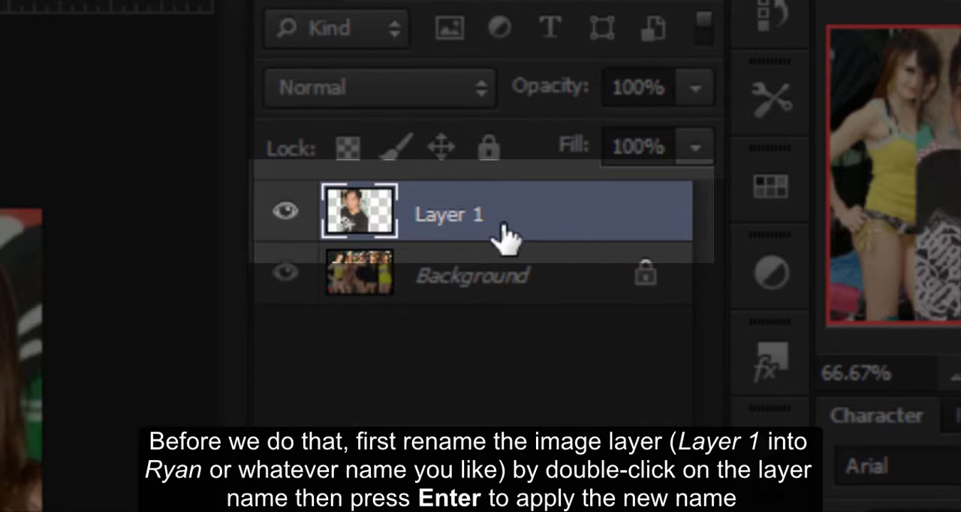
Rename Layer 1 with the man's first name and add a layer mask to it.
{"action": "double_click", "coordinate": [454, 218]}
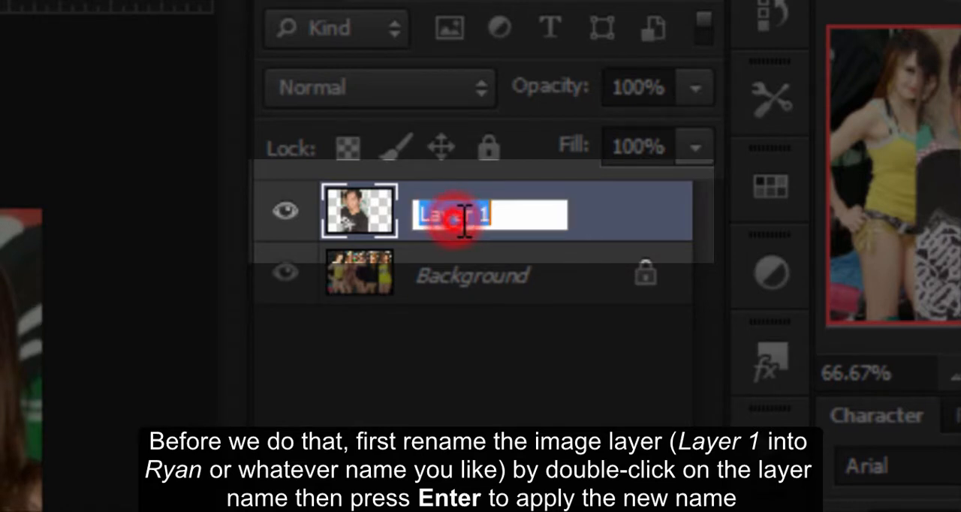
{"action": "type", "text": "R"}
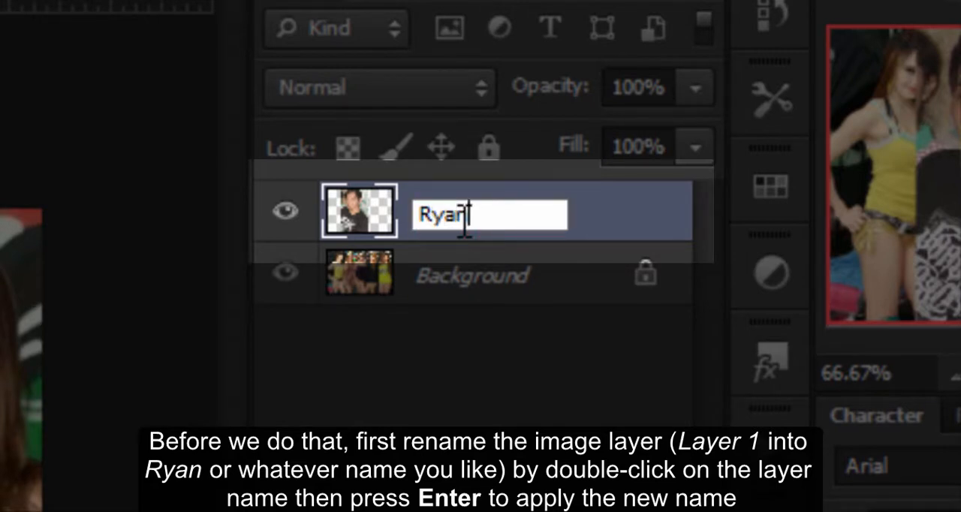
{"action": "type", "text": "yan"}
{"action": "key", "text": "Return"}
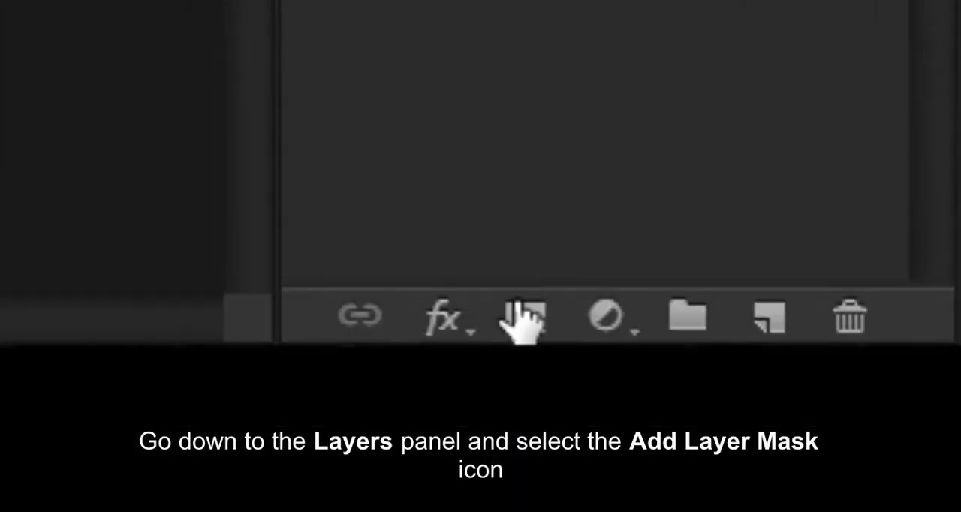
{"action": "left_click", "coordinate": [526, 317]}
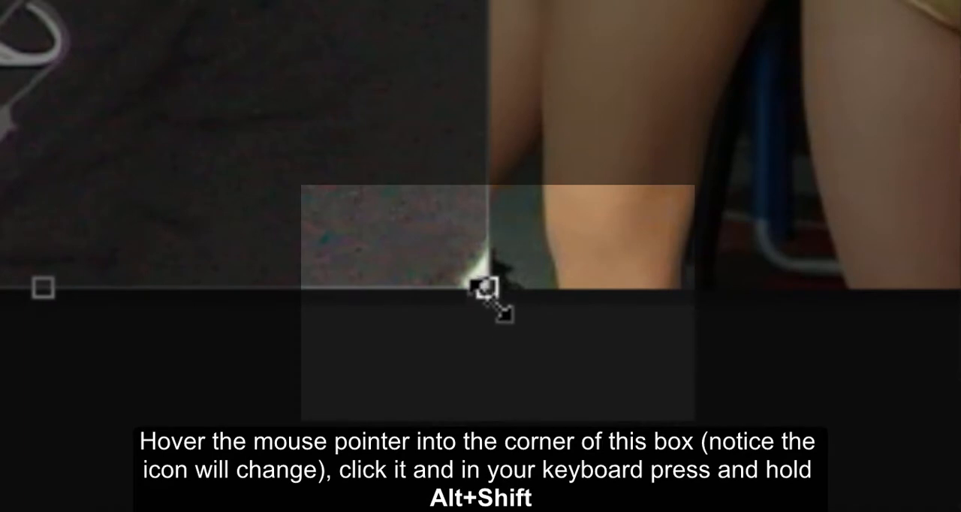
Scale the portrait layer proportionally from its center to about 54% and move it over the woman in the black top.
{"action": "left_click", "coordinate": [490, 299]}
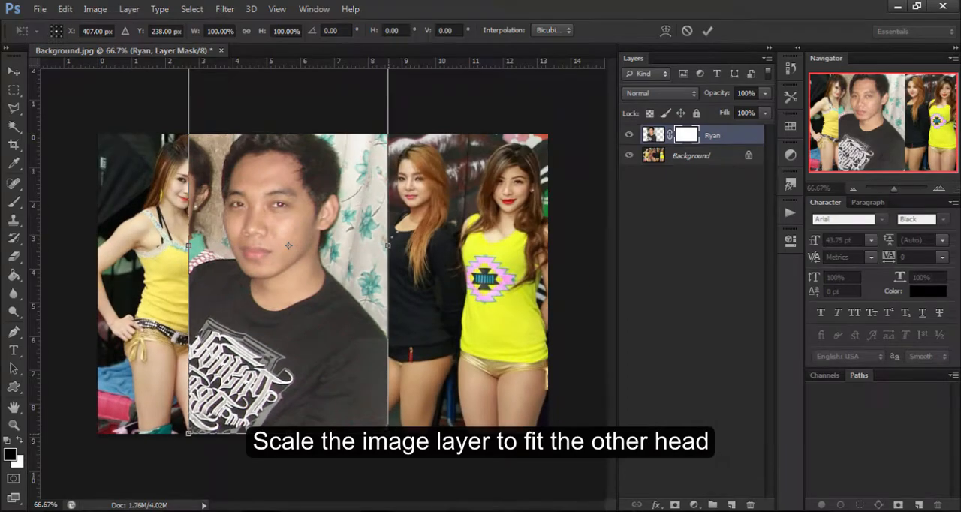
{"action": "left_click_drag", "start_coordinate": [385, 428], "coordinate": [350, 343]}
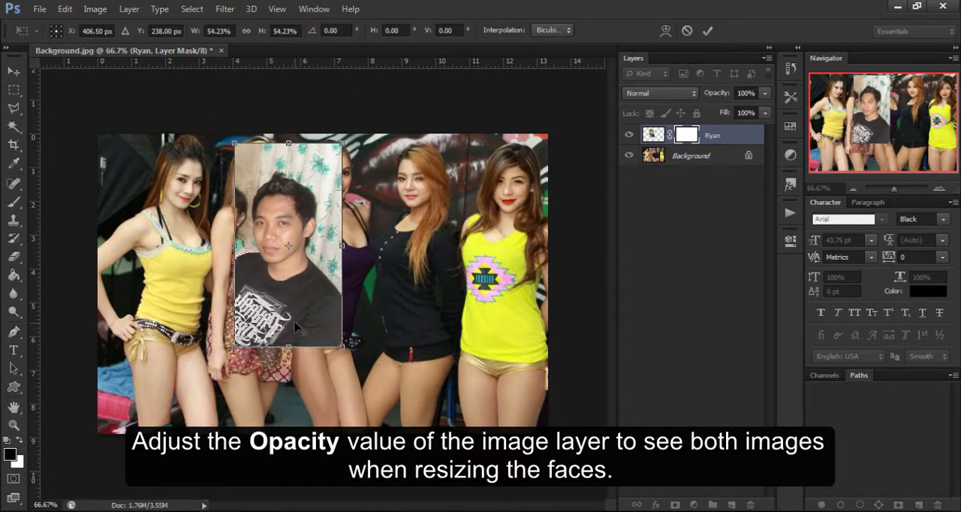
{"action": "left_click_drag", "start_coordinate": [291, 319], "coordinate": [432, 277]}
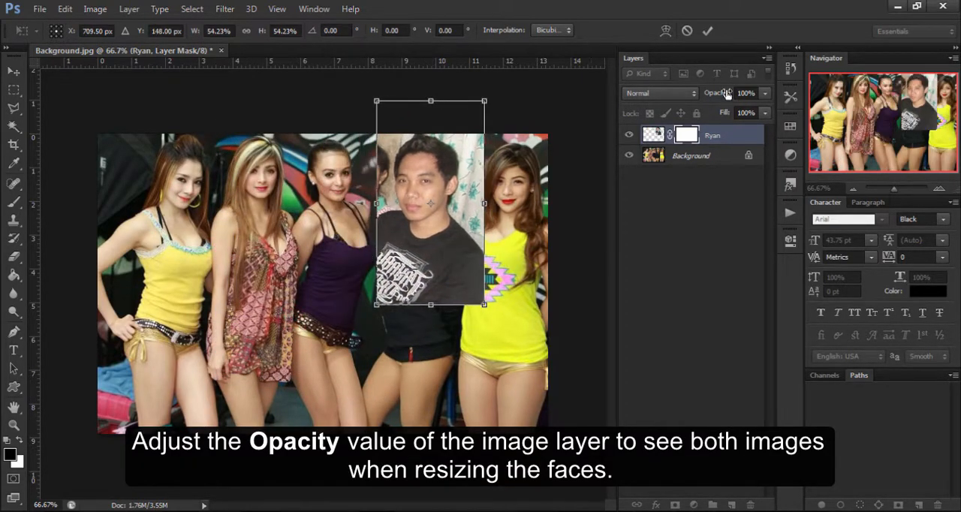
Lower the portrait layer's opacity to 54% and scale it down to about 41% over the head of the woman in black.
{"action": "left_click_drag", "start_coordinate": [717, 96], "coordinate": [690, 92]}
{"action": "left_click_drag", "start_coordinate": [479, 248], "coordinate": [331, 233]}
{"action": "left_click_drag", "start_coordinate": [393, 305], "coordinate": [418, 253]}
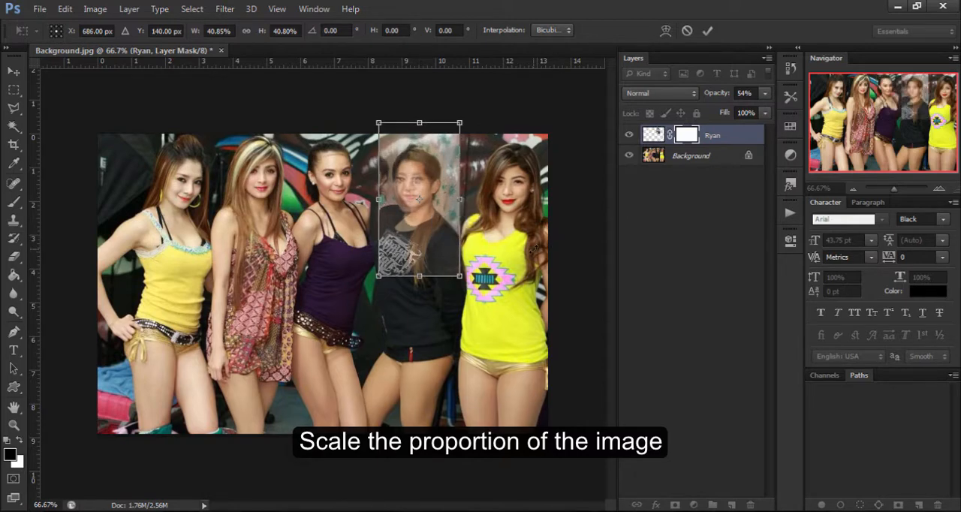
Refine the portrait layer's scale to about 40.4% to match the face of the woman in black.
{"action": "key", "text": "ctrl+plus"}
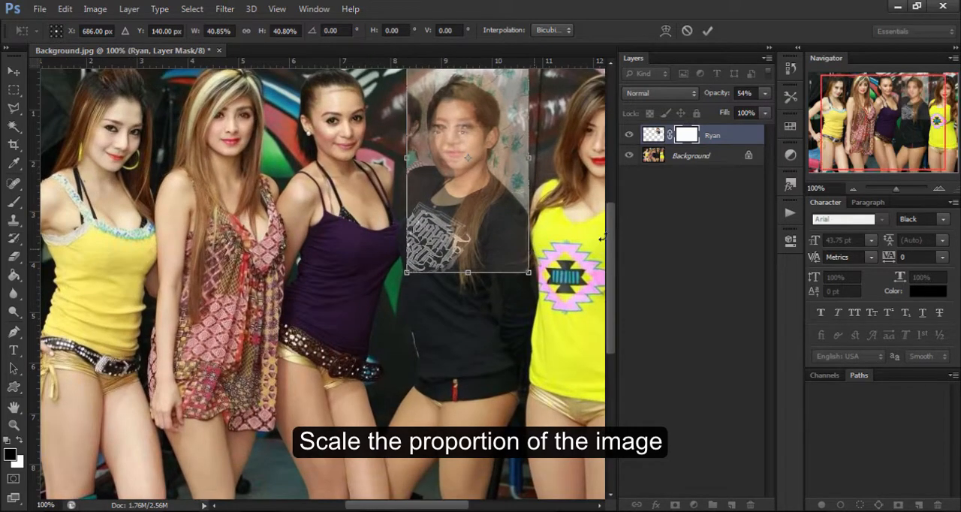
{"action": "left_click_drag", "start_coordinate": [899, 194], "coordinate": [903, 188]}
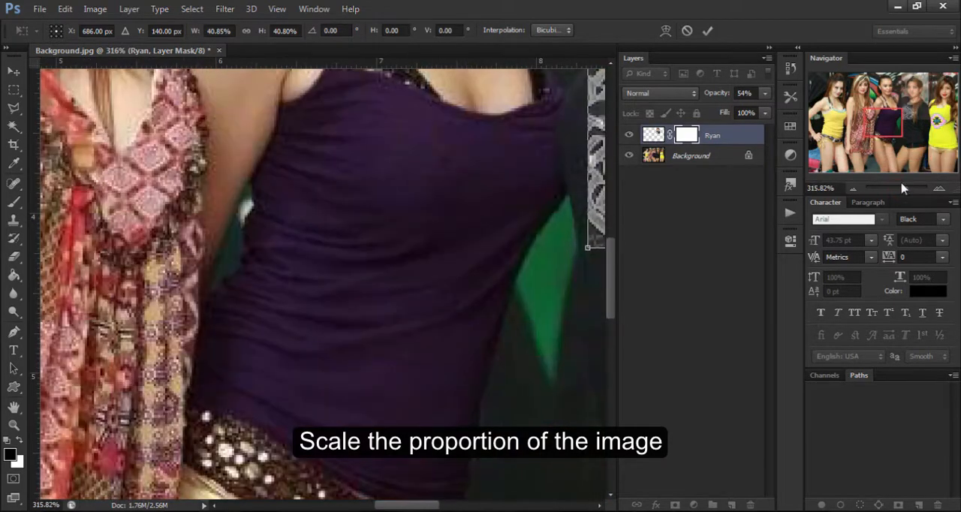
{"action": "left_click_drag", "start_coordinate": [880, 124], "coordinate": [910, 90]}
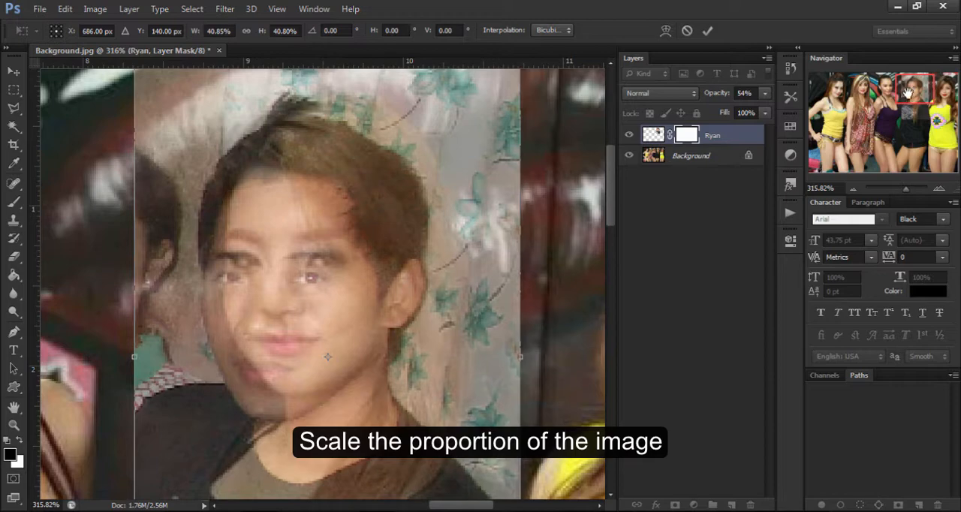
{"action": "key", "text": "ctrl+minus"}
{"action": "key", "text": "ctrl+minus"}
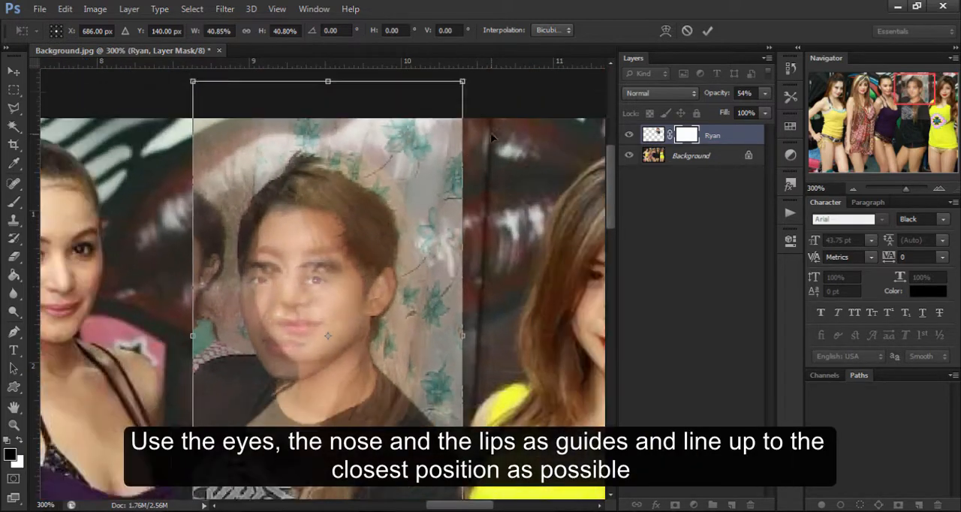
{"action": "left_click_drag", "start_coordinate": [448, 99], "coordinate": [446, 103]}
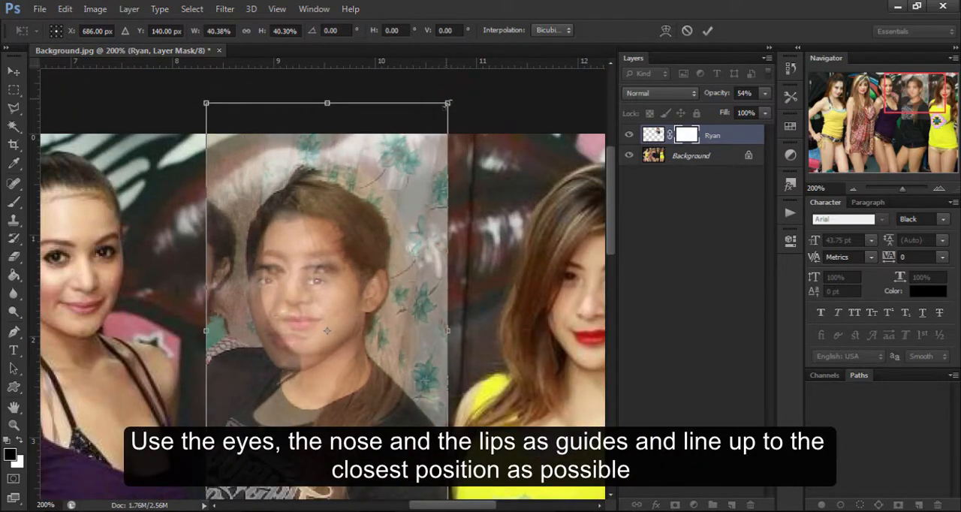
Align the portrait's eyes, nose and lips with the face beneath, rotate it to -0.76°, and apply the transform.
{"action": "left_click_drag", "start_coordinate": [412, 271], "coordinate": [422, 269]}
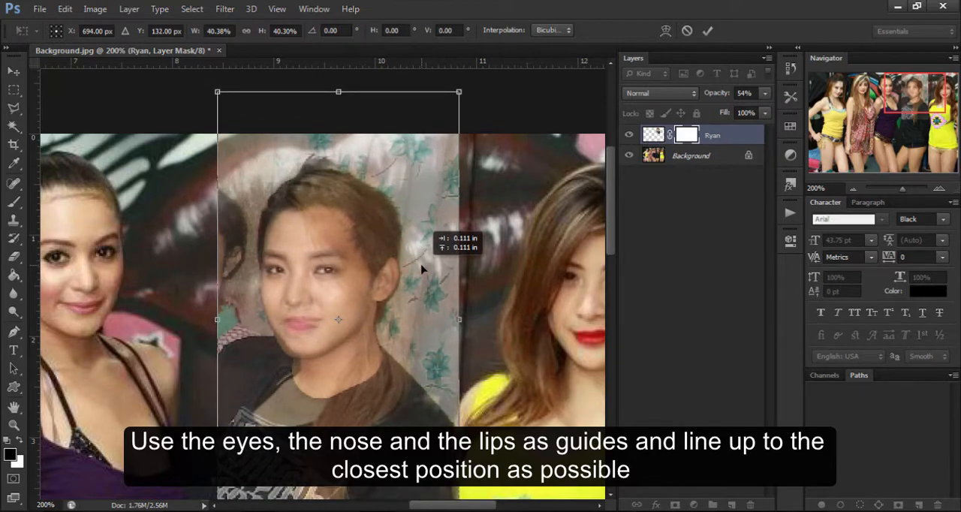
{"action": "left_click_drag", "start_coordinate": [495, 285], "coordinate": [495, 282]}
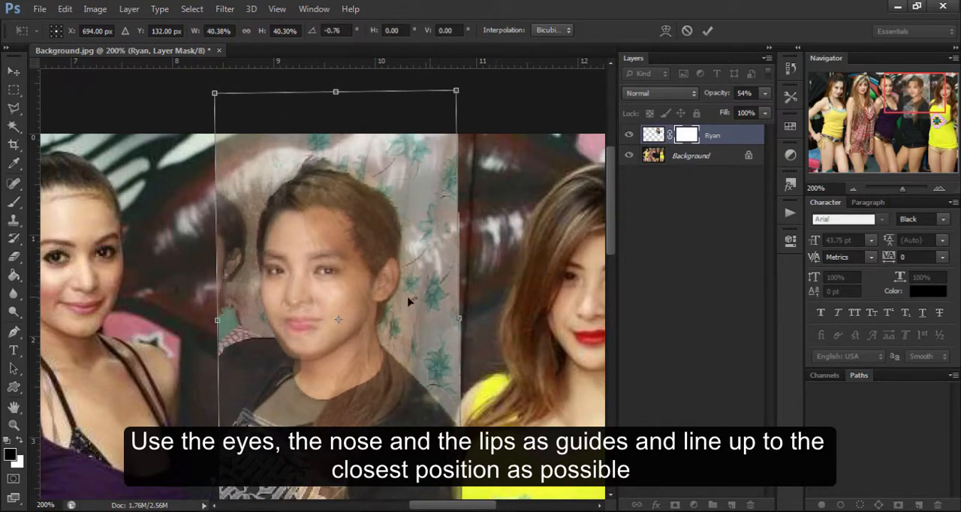
{"action": "left_click_drag", "start_coordinate": [409, 300], "coordinate": [399, 298]}
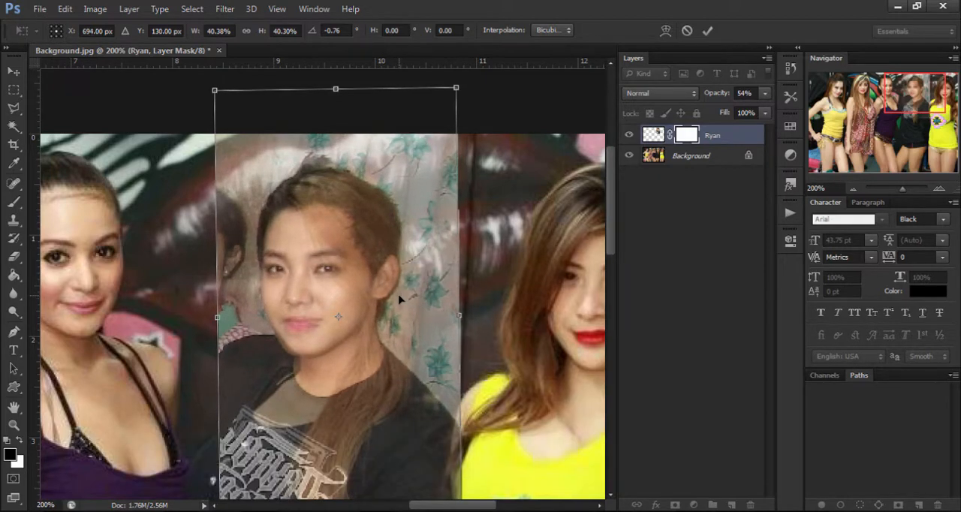
{"action": "double_click", "coordinate": [399, 296]}
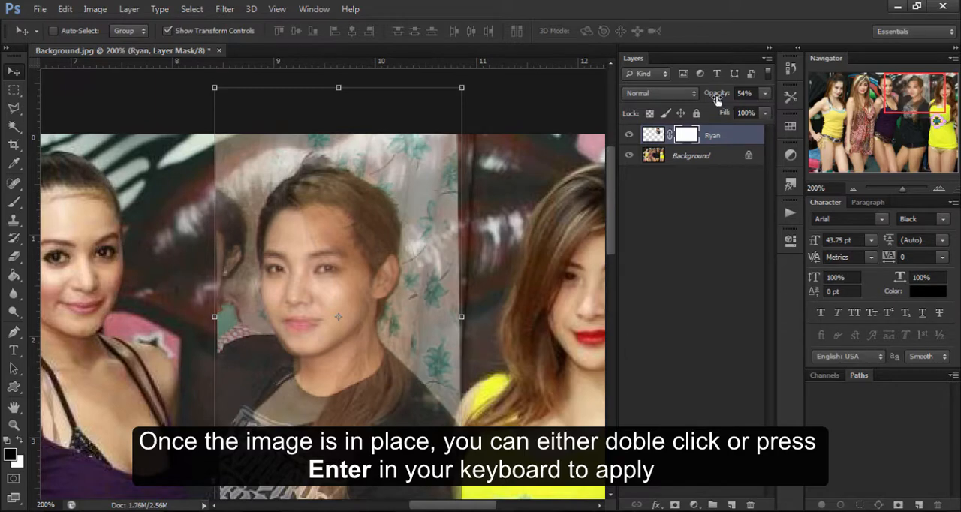
Restore the portrait layer's opacity to 100% and select its layer mask.
{"action": "left_click_drag", "start_coordinate": [818, 88], "coordinate": [821, 98]}
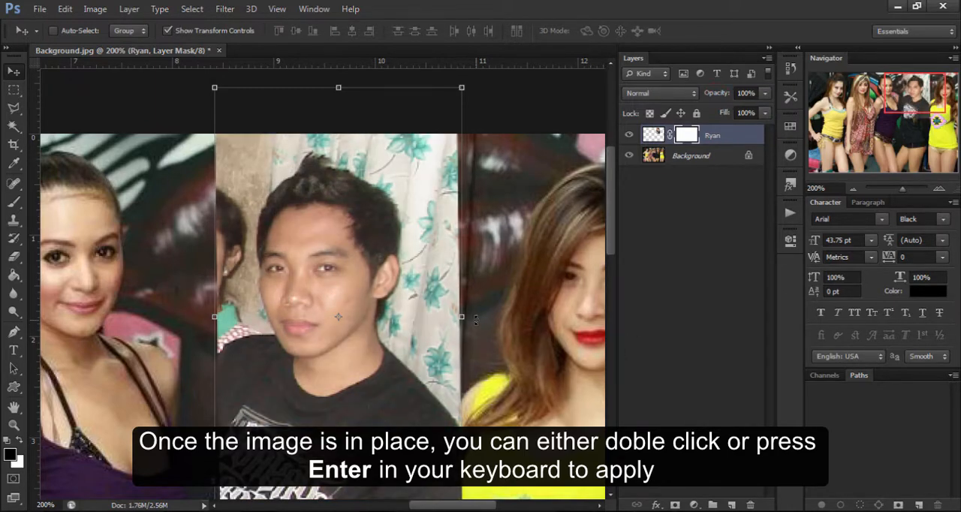
{"action": "scroll", "coordinate": [400, 296], "scroll_direction": "down", "scroll_amount": 4}
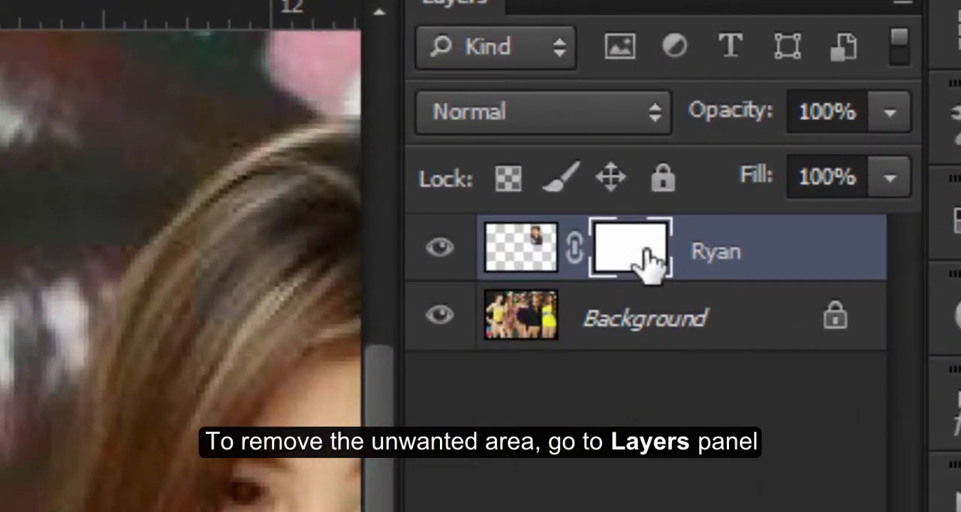
{"action": "left_click", "coordinate": [638, 255]}
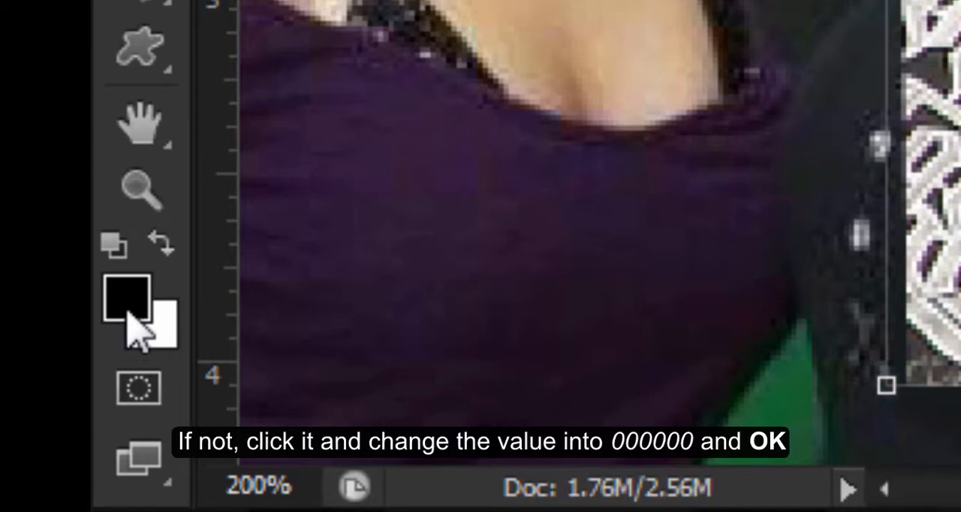
Set the foreground color to black, hex 000000.
{"action": "left_click", "coordinate": [134, 327]}
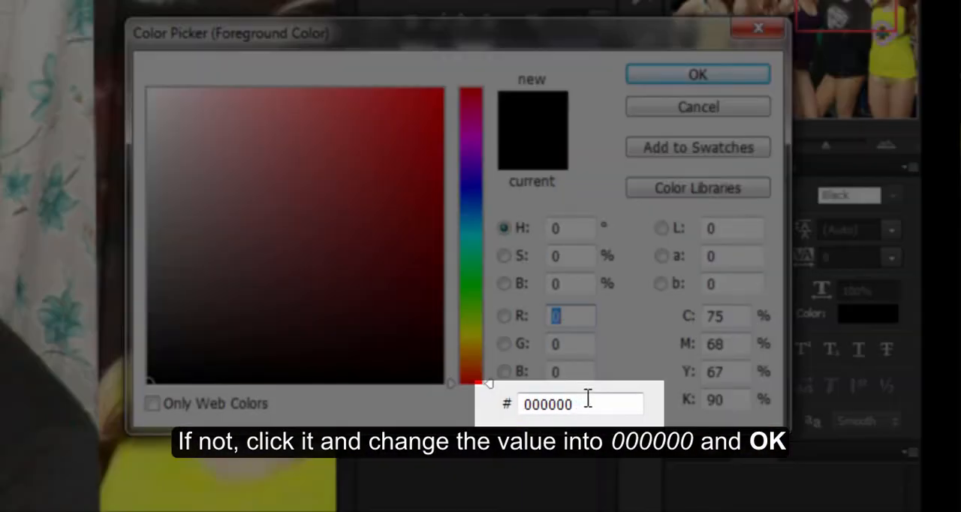
{"action": "left_click", "coordinate": [575, 398]}
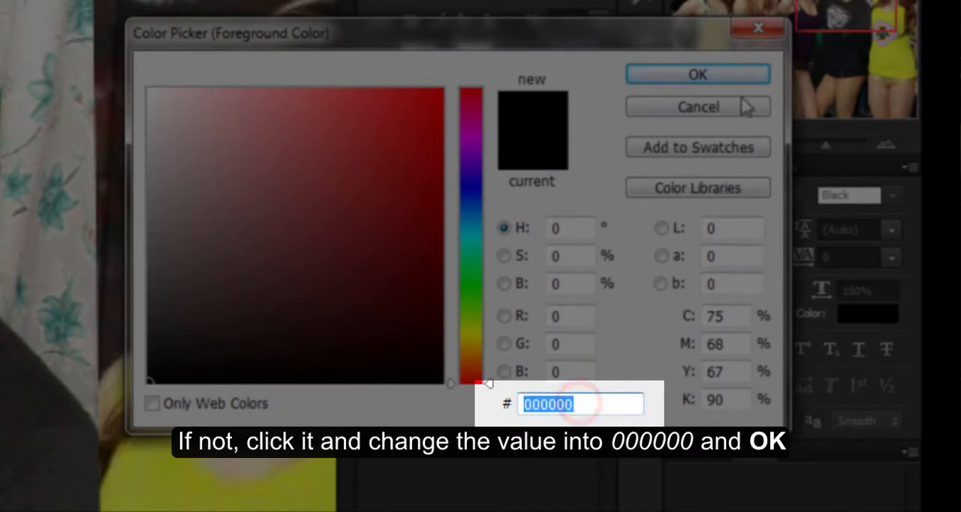
{"action": "left_click", "coordinate": [723, 73]}
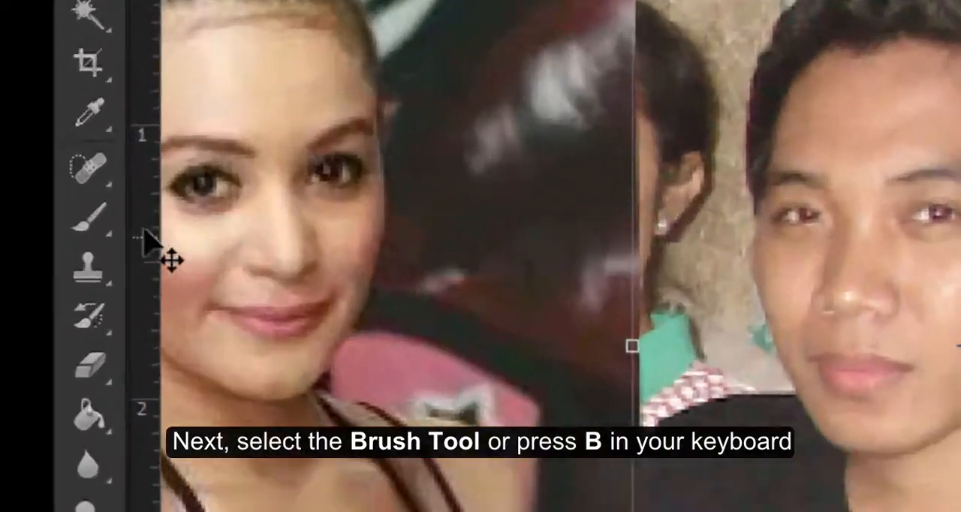
Select the Brush tool and set the brush size to 72 px with 0% hardness.
{"action": "left_click", "coordinate": [20, 205]}
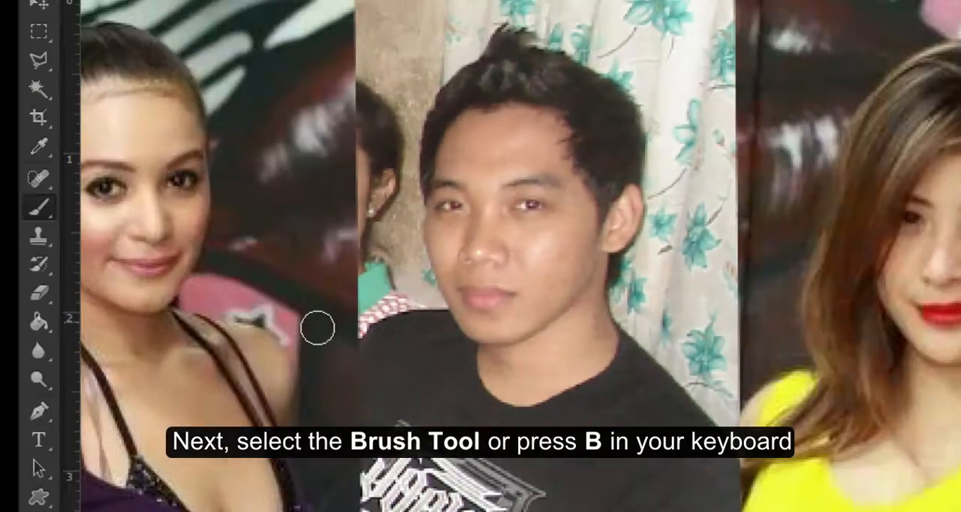
{"action": "right_click", "coordinate": [197, 279]}
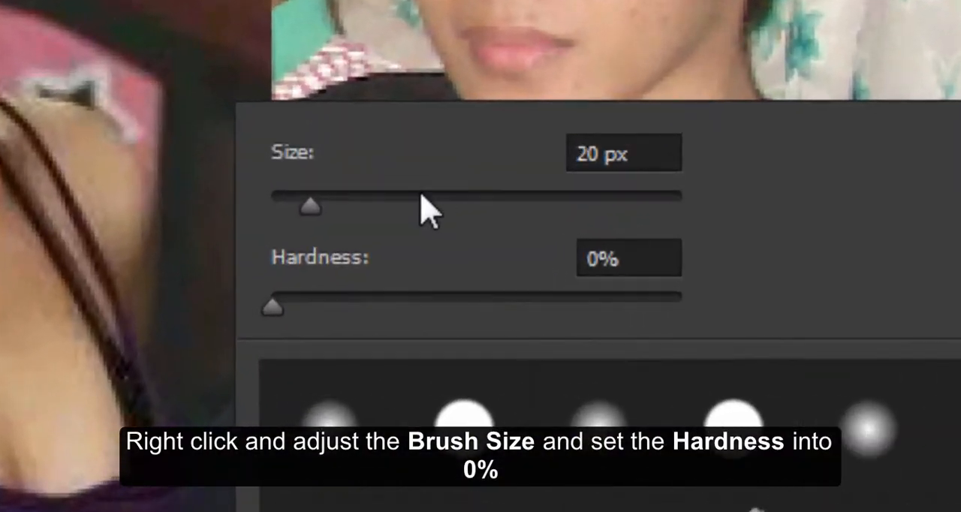
{"action": "left_click", "coordinate": [349, 247]}
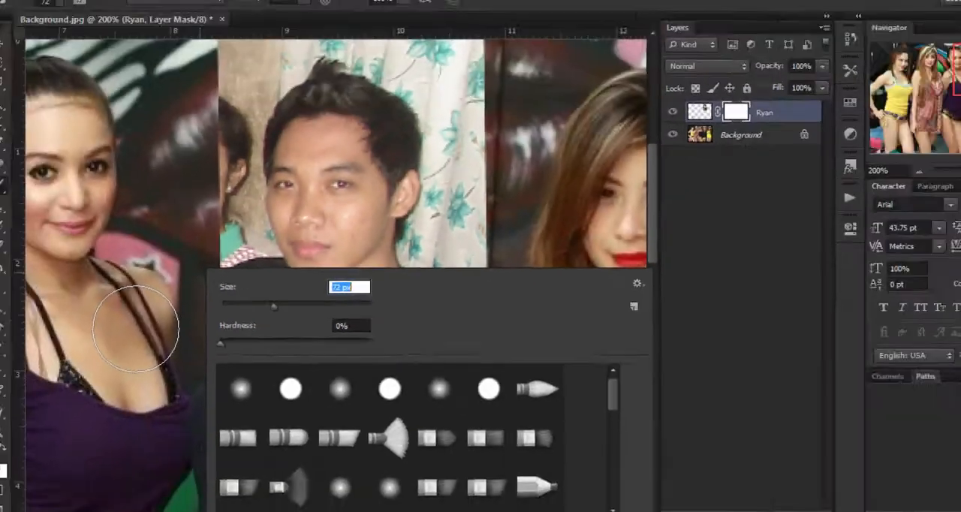
Paint on the portrait's layer mask to hide the printed shirt and the curtain beside the head, reducing the brush to 50 px.
{"action": "left_click", "coordinate": [140, 332]}
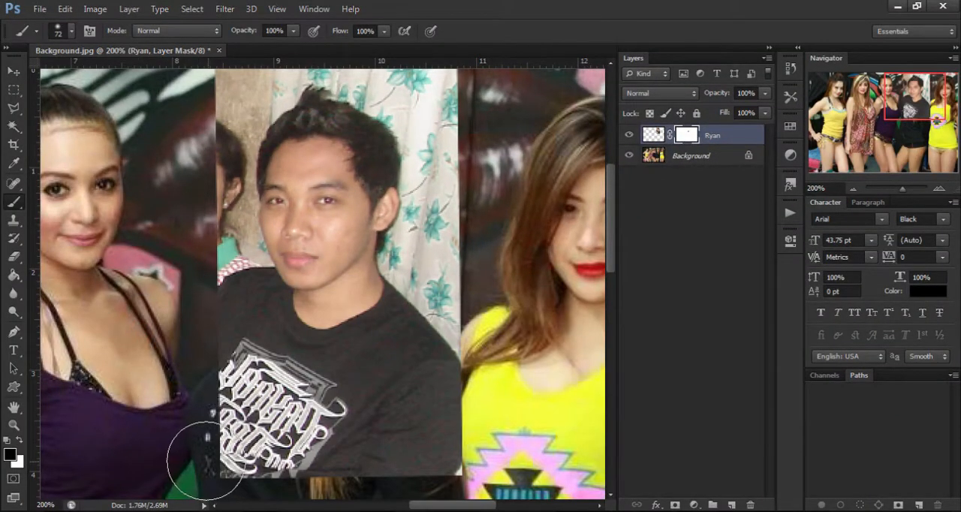
{"action": "mouse_move", "coordinate": [205, 462]}
{"action": "left_mouse_down"}
{"action": "mouse_move", "coordinate": [332, 471]}
{"action": "mouse_move", "coordinate": [471, 455]}
{"action": "mouse_move", "coordinate": [327, 471]}
{"action": "mouse_move", "coordinate": [424, 422]}
{"action": "mouse_move", "coordinate": [439, 384]}
{"action": "mouse_move", "coordinate": [115, 379]}
{"action": "mouse_move", "coordinate": [474, 359]}
{"action": "mouse_move", "coordinate": [491, 335]}
{"action": "mouse_move", "coordinate": [474, 313]}
{"action": "left_mouse_up"}
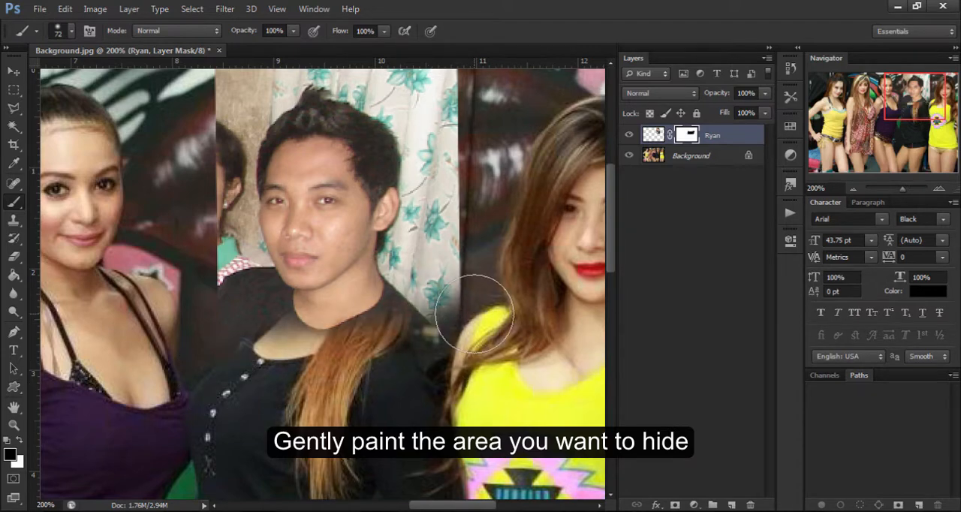
{"action": "key", "text": "["}
{"action": "mouse_move", "coordinate": [460, 307]}
{"action": "left_mouse_down"}
{"action": "mouse_move", "coordinate": [443, 353]}
{"action": "mouse_move", "coordinate": [447, 246]}
{"action": "mouse_move", "coordinate": [435, 272]}
{"action": "mouse_move", "coordinate": [467, 108]}
{"action": "mouse_move", "coordinate": [463, 189]}
{"action": "mouse_move", "coordinate": [409, 342]}
{"action": "mouse_move", "coordinate": [429, 260]}
{"action": "mouse_move", "coordinate": [353, 338]}
{"action": "left_mouse_up"}
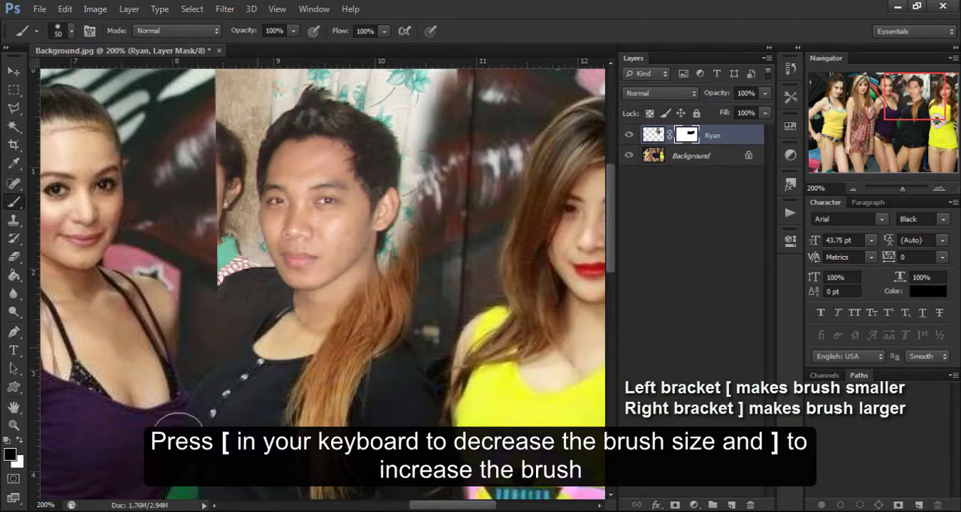
Mask out the portrait's remaining background beside and above the head, along with the man's hair.
{"action": "left_click_drag", "start_coordinate": [163, 197], "coordinate": [173, 289]}
{"action": "mouse_move", "coordinate": [208, 163]}
{"action": "left_mouse_down"}
{"action": "mouse_move", "coordinate": [434, 289]}
{"action": "mouse_move", "coordinate": [373, 162]}
{"action": "left_mouse_up"}
{"action": "key", "text": "["}
{"action": "mouse_move", "coordinate": [232, 212]}
{"action": "left_mouse_down"}
{"action": "mouse_move", "coordinate": [259, 207]}
{"action": "mouse_move", "coordinate": [259, 237]}
{"action": "left_mouse_up"}
{"action": "mouse_move", "coordinate": [265, 195]}
{"action": "left_mouse_down"}
{"action": "mouse_move", "coordinate": [336, 216]}
{"action": "mouse_move", "coordinate": [244, 263]}
{"action": "mouse_move", "coordinate": [262, 337]}
{"action": "left_mouse_up"}
Refine the portrait's mask along the face edges and hairline with smaller brush sizes, and switch to the Move tool.
{"action": "key", "text": "ctrl+plus"}
{"action": "key", "text": "["}
{"action": "key", "text": "["}
{"action": "key", "text": "["}
{"action": "mouse_move", "coordinate": [387, 215]}
{"action": "left_mouse_down"}
{"action": "mouse_move", "coordinate": [427, 353]}
{"action": "mouse_move", "coordinate": [352, 440]}
{"action": "mouse_move", "coordinate": [273, 447]}
{"action": "mouse_move", "coordinate": [240, 376]}
{"action": "mouse_move", "coordinate": [230, 240]}
{"action": "mouse_move", "coordinate": [307, 192]}
{"action": "mouse_move", "coordinate": [402, 266]}
{"action": "mouse_move", "coordinate": [414, 311]}
{"action": "left_mouse_up"}
{"action": "key", "text": "]"}
{"action": "key", "text": "]"}
{"action": "mouse_move", "coordinate": [292, 215]}
{"action": "left_mouse_down"}
{"action": "mouse_move", "coordinate": [275, 225]}
{"action": "mouse_move", "coordinate": [363, 234]}
{"action": "left_mouse_up"}
{"action": "key", "text": "]"}
{"action": "key", "text": "]"}
{"action": "key", "text": "["}
{"action": "left_click", "coordinate": [406, 343]}
{"action": "left_click", "coordinate": [348, 435]}
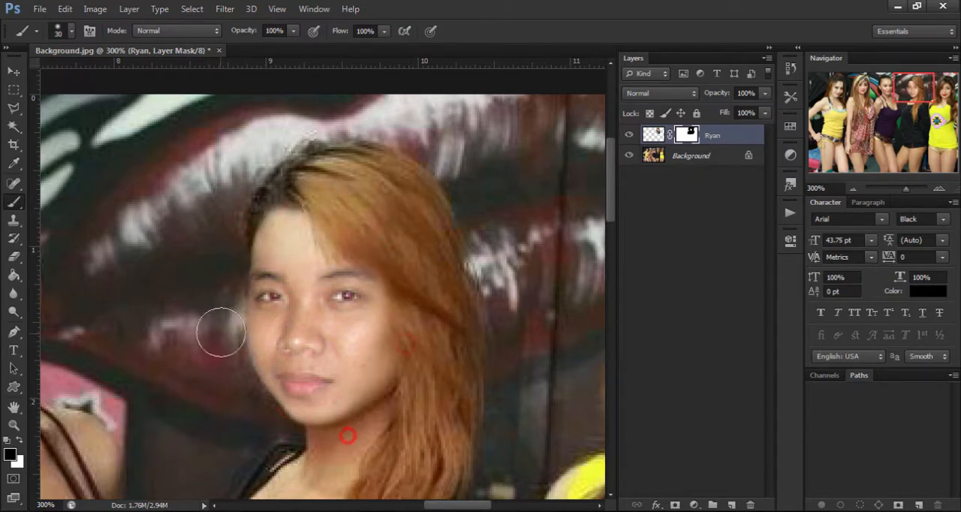
{"action": "left_click", "coordinate": [854, 188]}
{"action": "left_click", "coordinate": [13, 71]}
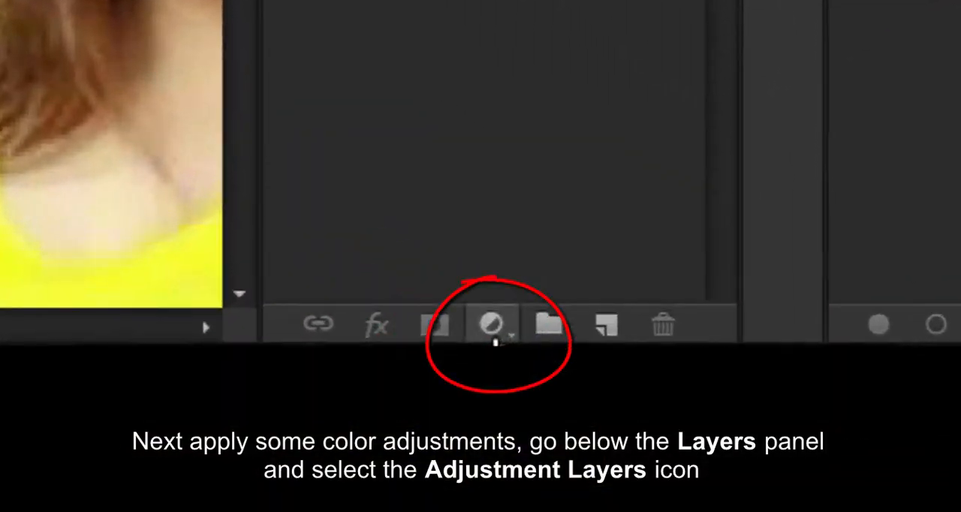
Add a Curves adjustment layer clipped to the portrait layer and raise the curve's midpoint to brighten the face.
{"action": "left_click", "coordinate": [694, 505]}
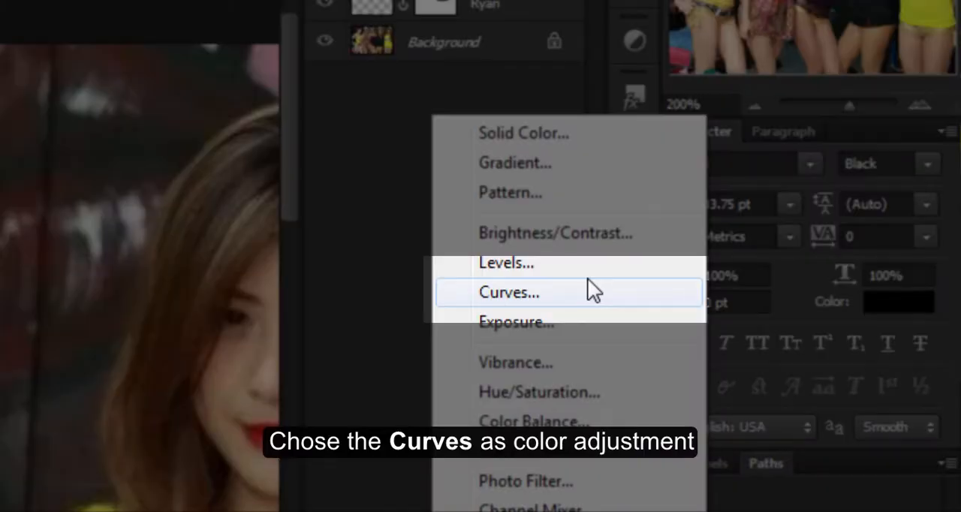
{"action": "left_click", "coordinate": [585, 291]}
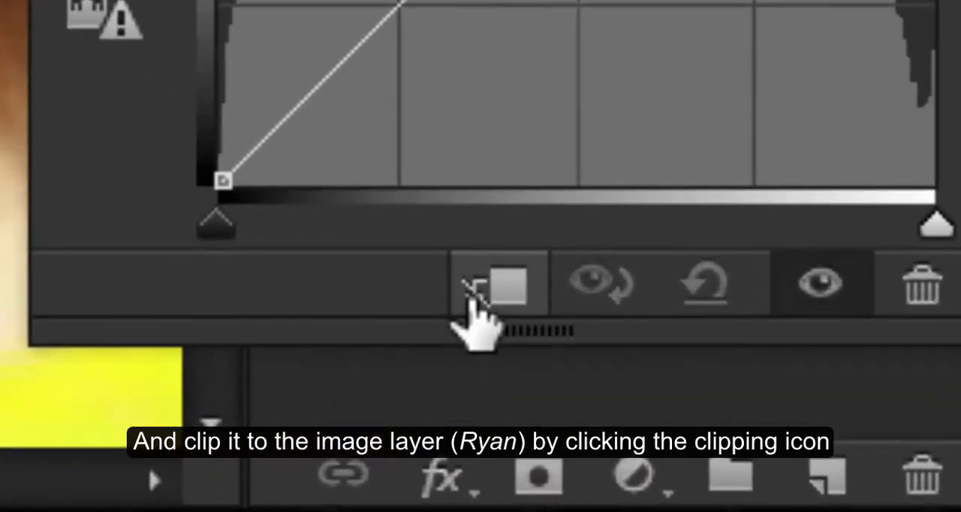
{"action": "left_click", "coordinate": [505, 296]}
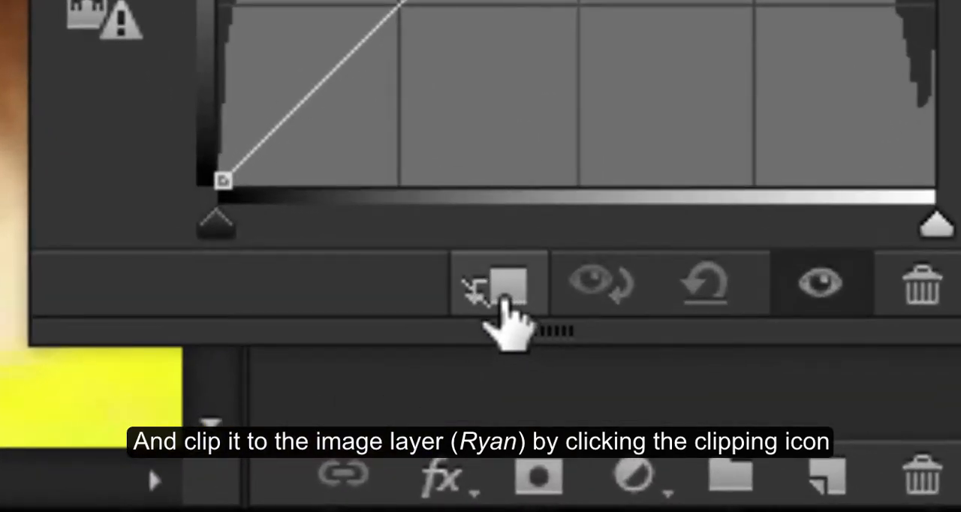
{"action": "left_click", "coordinate": [503, 297]}
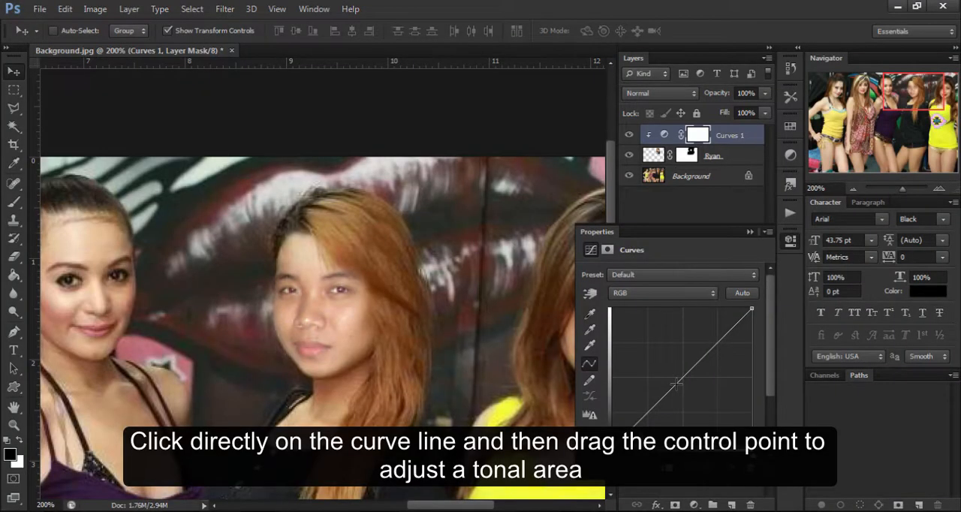
{"action": "left_click_drag", "start_coordinate": [676, 383], "coordinate": [685, 365]}
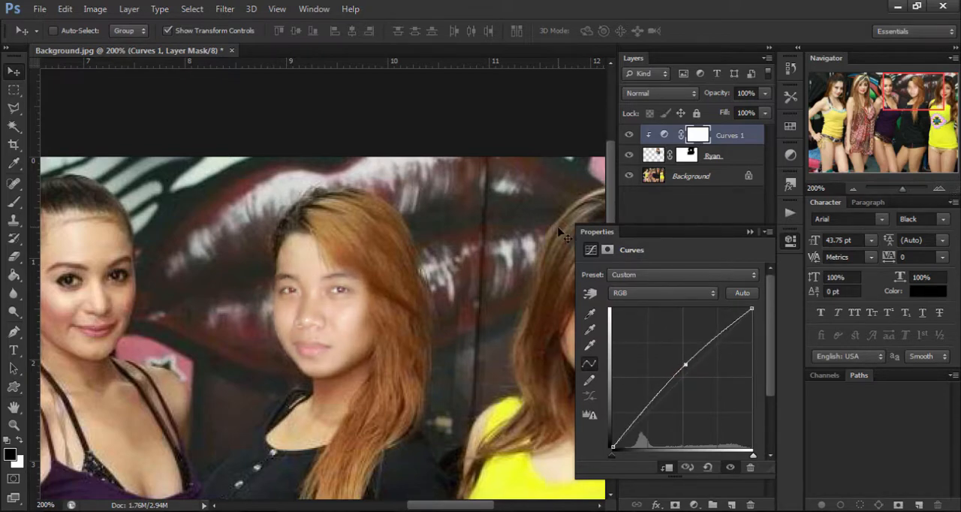
Draw a square marquee selection over the hair-side eye and adjoining fringe, and toggle the portrait layer's visibility to compare with the original.
{"action": "key", "text": "ctrl+plus"}
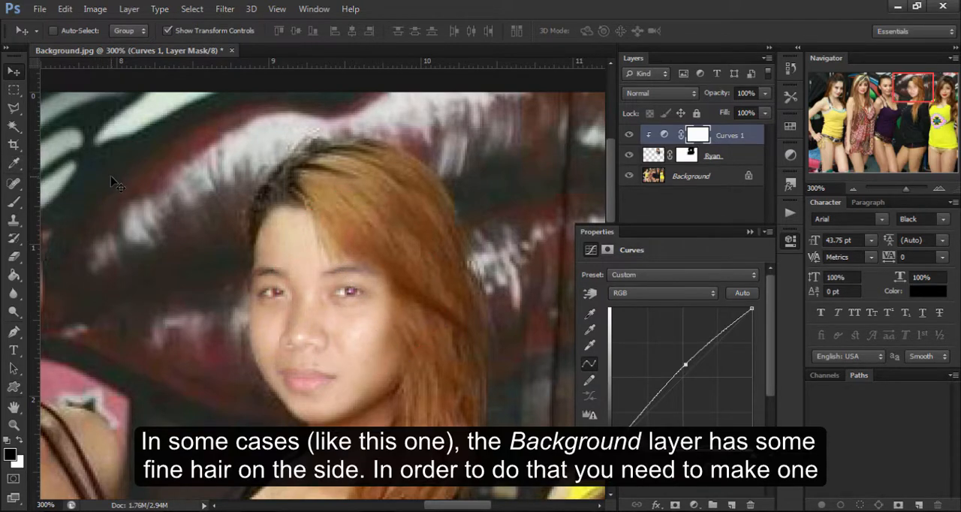
{"action": "key", "text": "m"}
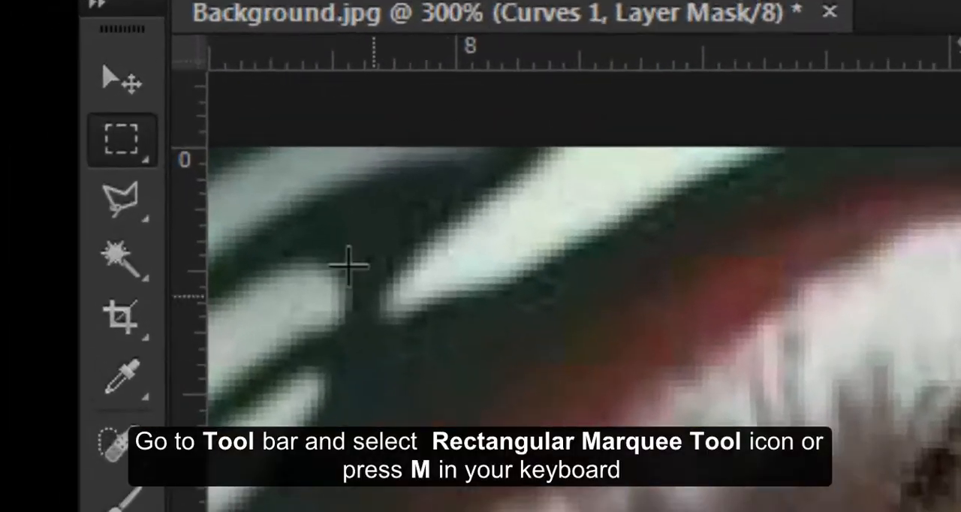
{"action": "left_click", "coordinate": [16, 93]}
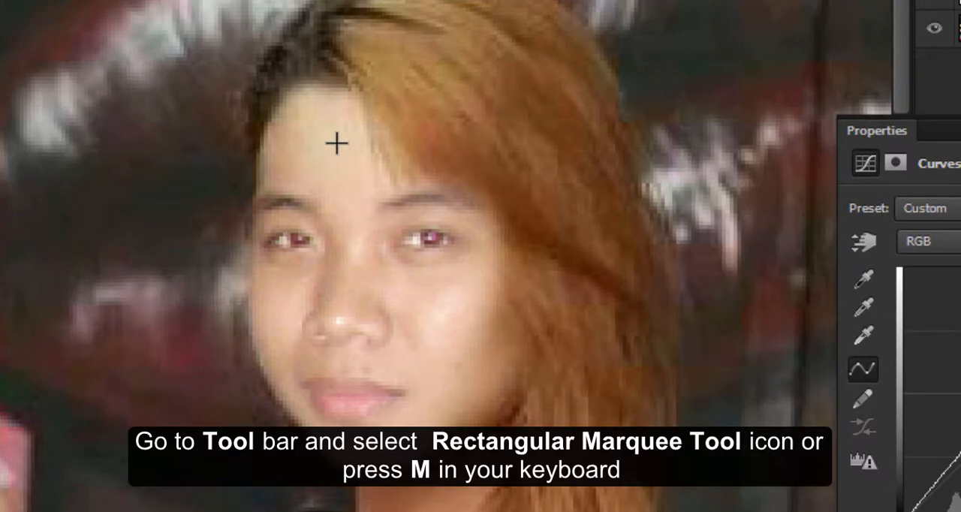
{"action": "left_click_drag", "start_coordinate": [337, 143], "coordinate": [549, 353]}
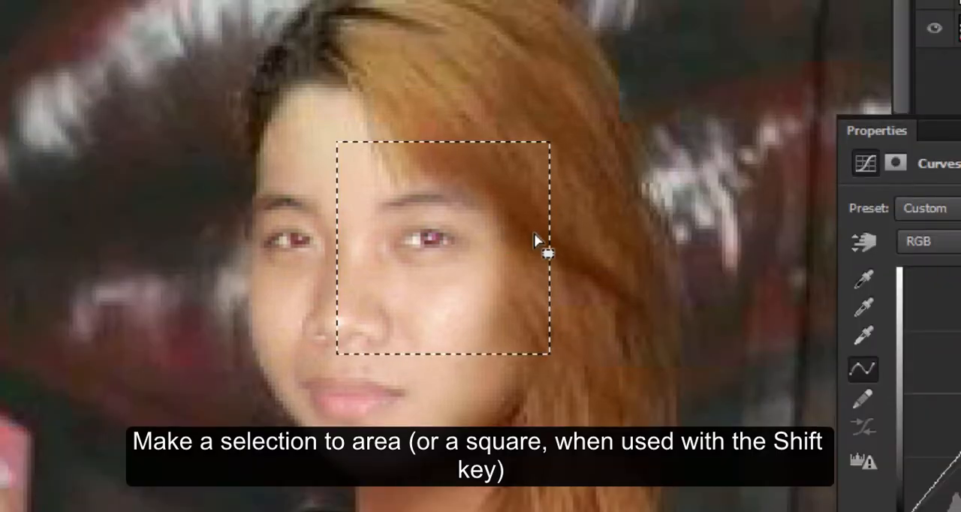
{"action": "mouse_move", "coordinate": [534, 226]}
{"action": "left_mouse_down"}
{"action": "mouse_move", "coordinate": [526, 206]}
{"action": "mouse_move", "coordinate": [535, 211]}
{"action": "left_mouse_up"}
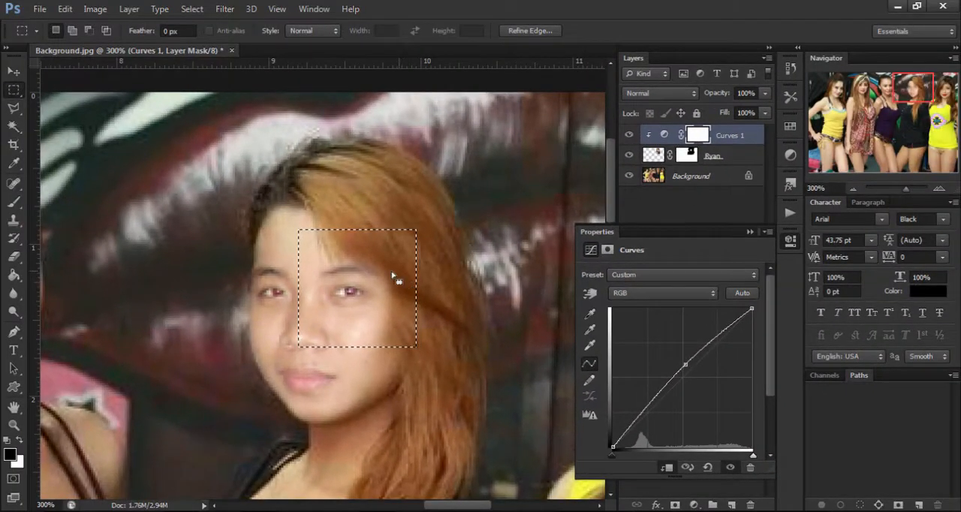
{"action": "left_click", "coordinate": [629, 156]}
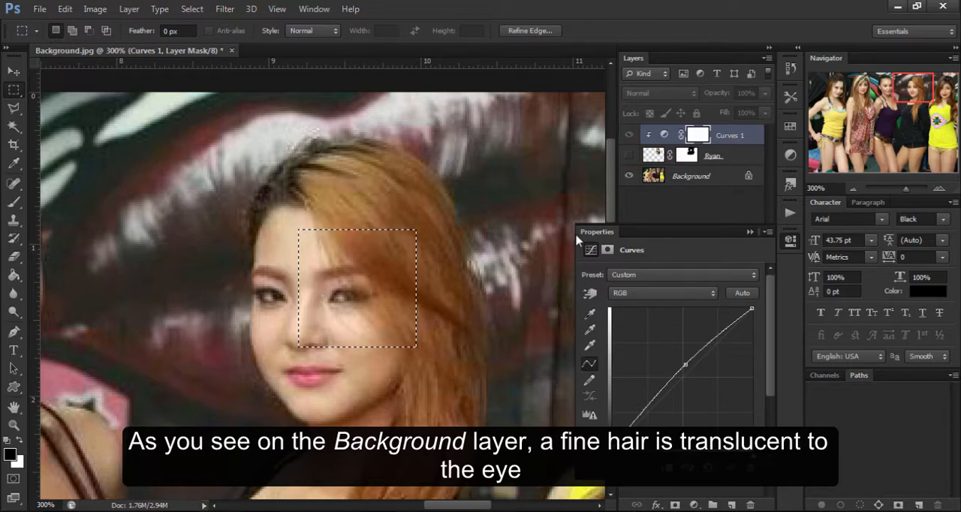
{"action": "left_click", "coordinate": [629, 156]}
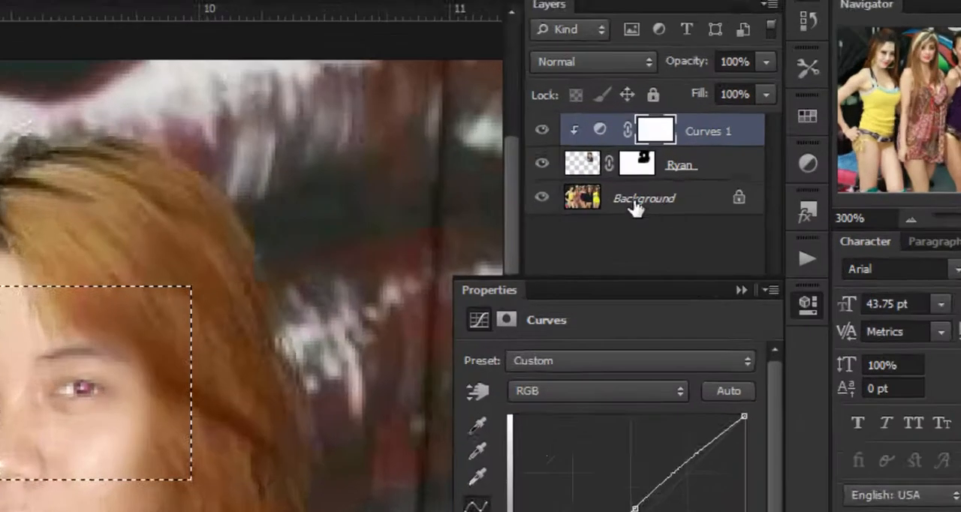
Copy the selected area of the Background layer to a new layer and name it Hair.
{"action": "left_click", "coordinate": [704, 201]}
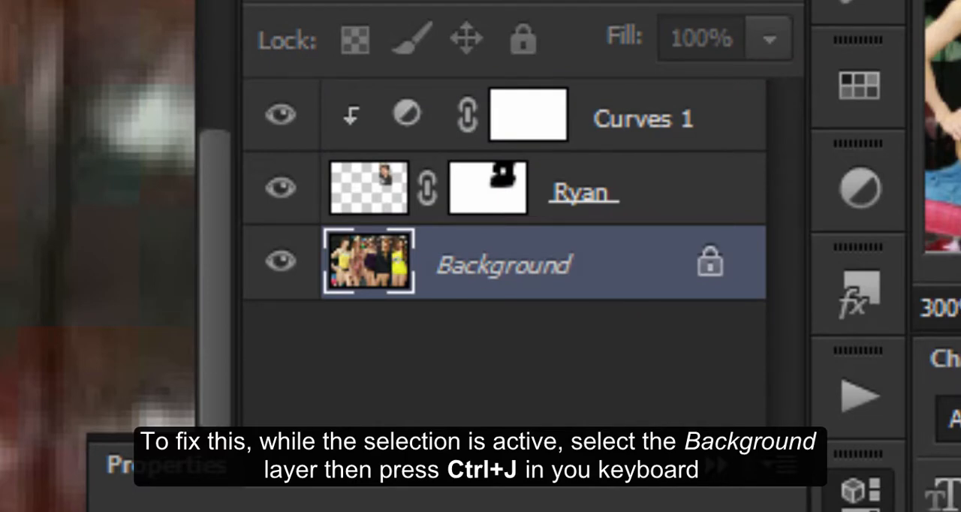
{"action": "key", "text": "ctrl+j"}
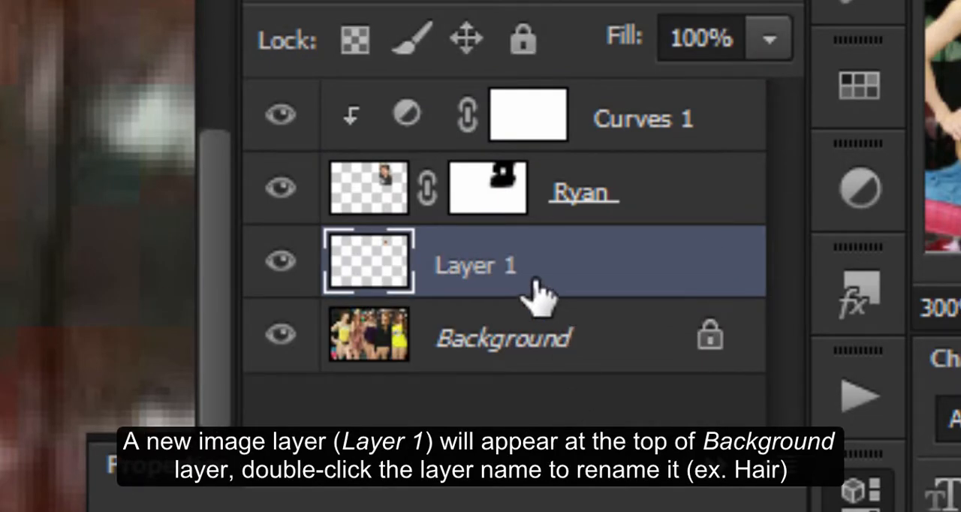
{"action": "double_click", "coordinate": [482, 263]}
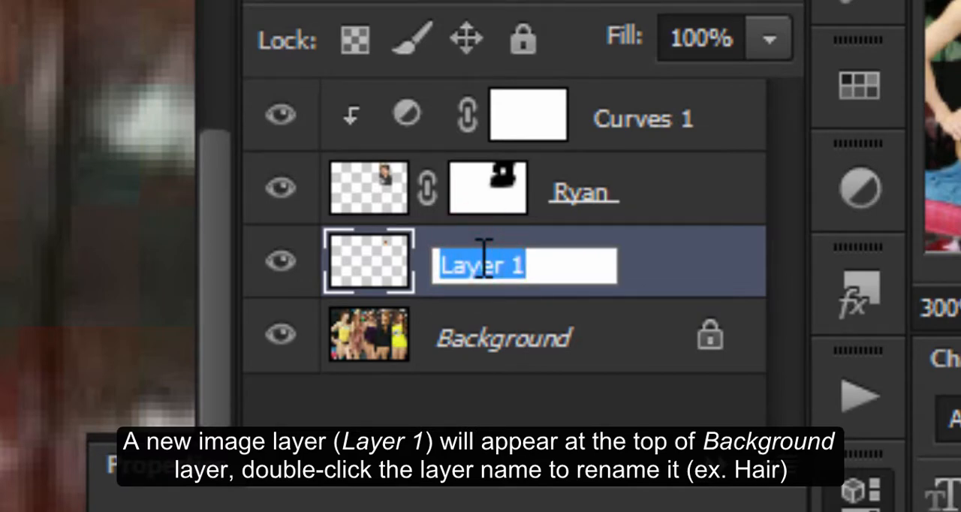
{"action": "type", "text": "Hair"}
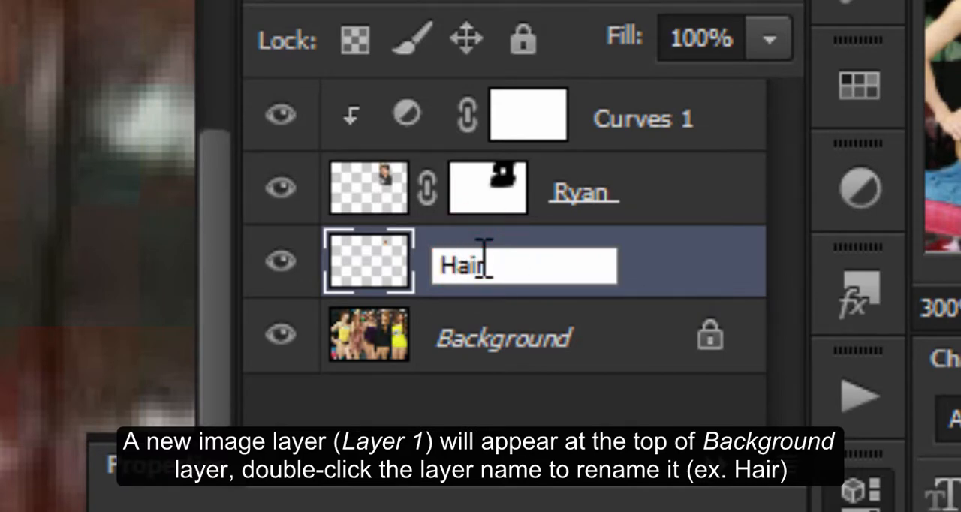
{"action": "left_click", "coordinate": [686, 286]}
Move the Hair layer above Curves 1 and create a clipping mask for it.
{"action": "left_click_drag", "start_coordinate": [686, 285], "coordinate": [705, 124]}
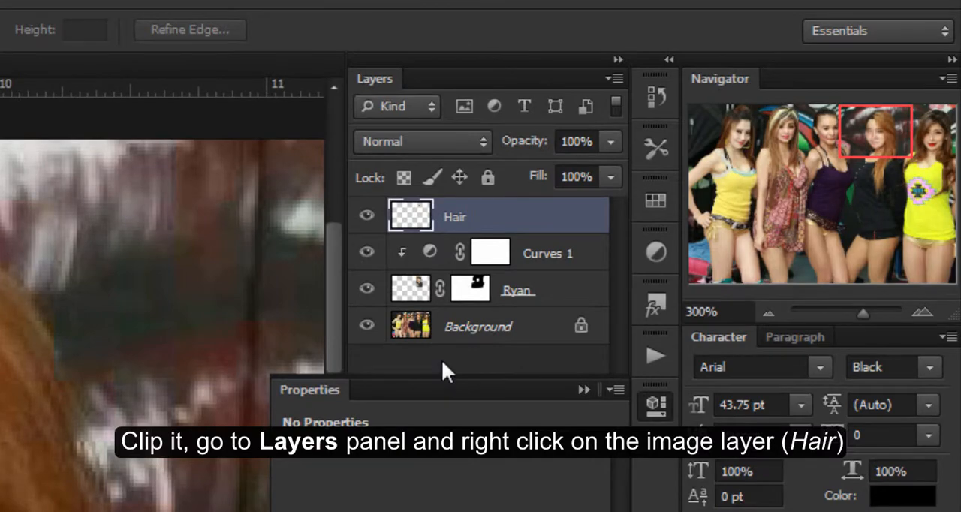
{"action": "right_click", "coordinate": [516, 224]}
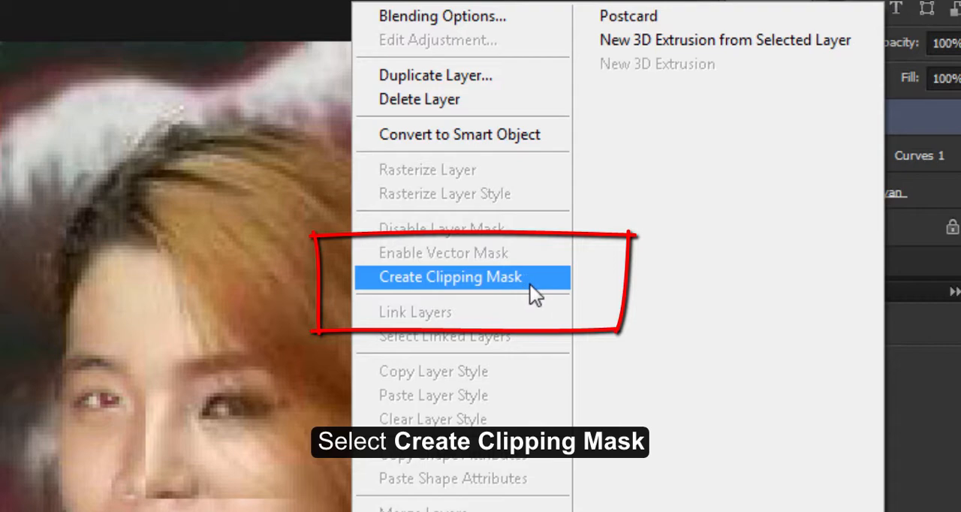
{"action": "left_click", "coordinate": [530, 285]}
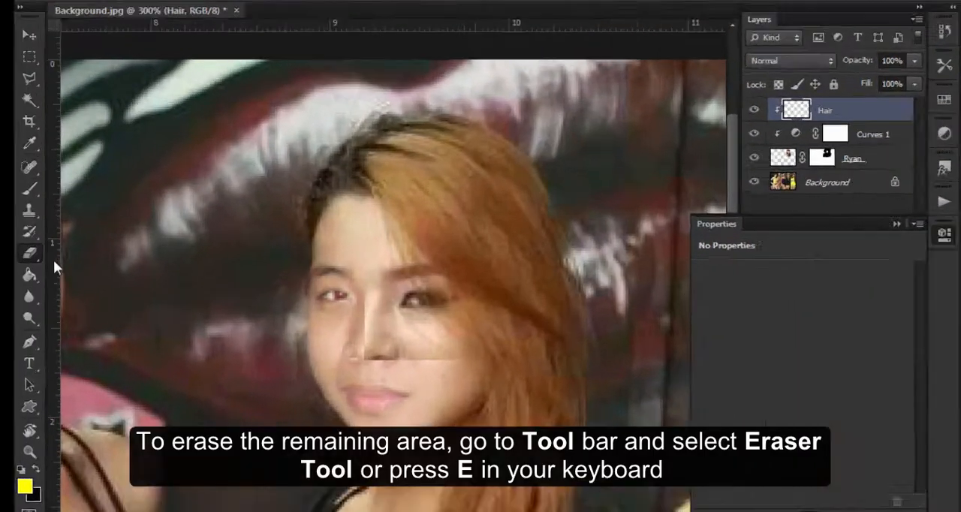
Erase the copied eye and facial skin from the Hair layer with a 15 px Eraser at 0% hardness.
{"action": "left_click", "coordinate": [14, 256]}
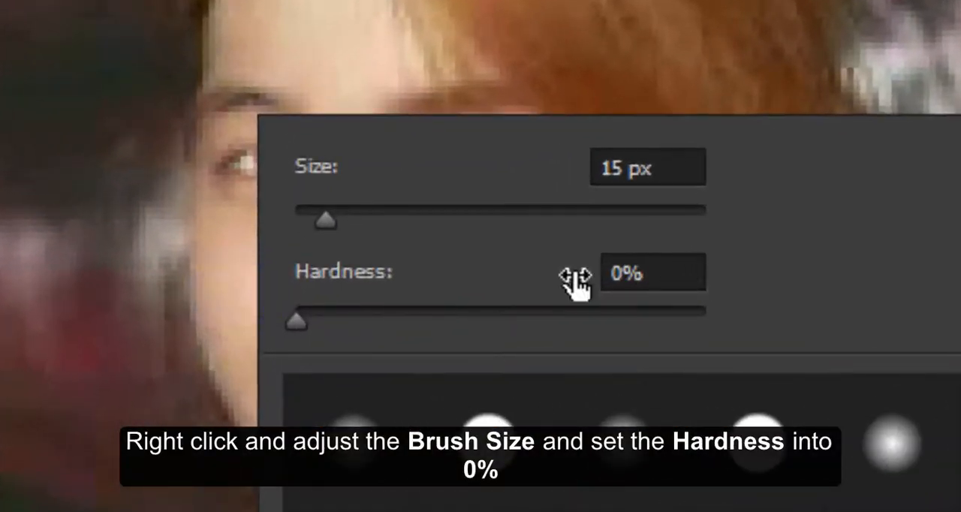
{"action": "left_click", "coordinate": [92, 253]}
{"action": "mouse_move", "coordinate": [248, 279]}
{"action": "left_mouse_down"}
{"action": "mouse_move", "coordinate": [387, 327]}
{"action": "mouse_move", "coordinate": [590, 317]}
{"action": "mouse_move", "coordinate": [385, 322]}
{"action": "mouse_move", "coordinate": [550, 321]}
{"action": "mouse_move", "coordinate": [534, 324]}
{"action": "mouse_move", "coordinate": [492, 283]}
{"action": "mouse_move", "coordinate": [465, 230]}
{"action": "mouse_move", "coordinate": [396, 159]}
{"action": "mouse_move", "coordinate": [385, 263]}
{"action": "mouse_move", "coordinate": [386, 171]}
{"action": "mouse_move", "coordinate": [392, 312]}
{"action": "left_mouse_up"}
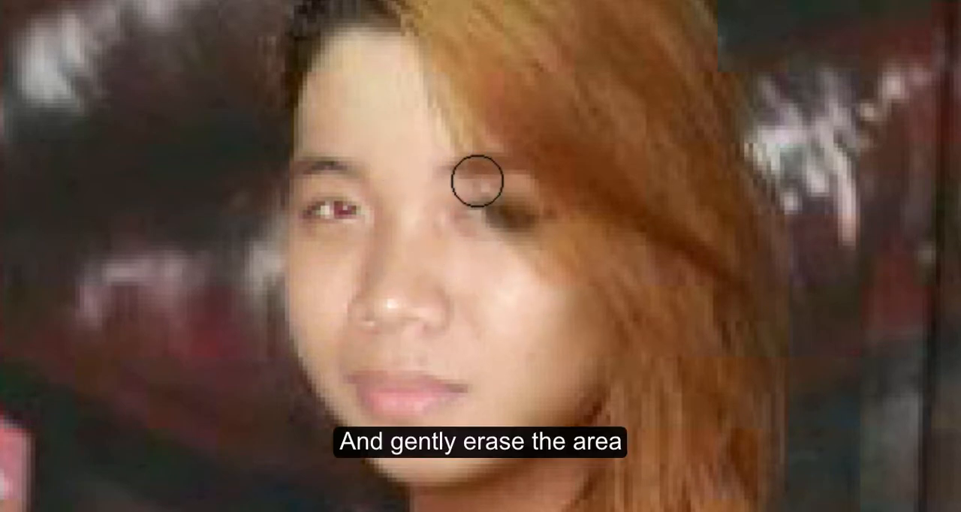
{"action": "mouse_move", "coordinate": [474, 185]}
{"action": "left_mouse_down"}
{"action": "mouse_move", "coordinate": [513, 243]}
{"action": "mouse_move", "coordinate": [486, 188]}
{"action": "mouse_move", "coordinate": [493, 204]}
{"action": "left_mouse_up"}
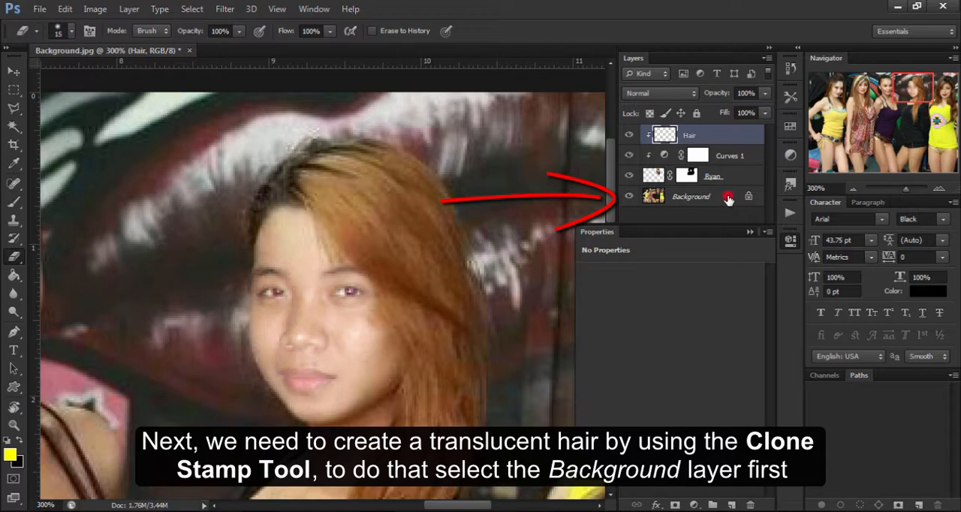
Clone a thin hair strand from the Background layer's fringe across the eye on the Hair layer, using a 3 px Clone Stamp.
{"action": "left_click", "coordinate": [729, 198]}
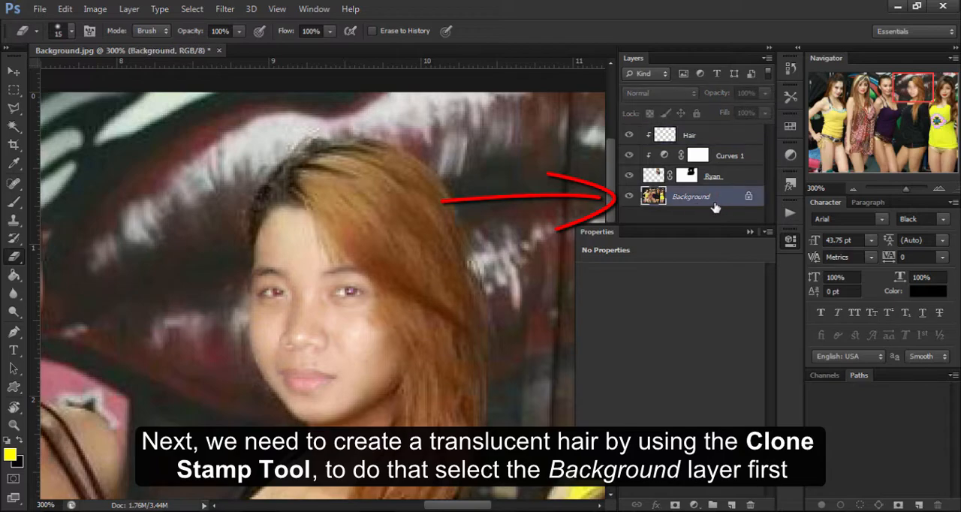
{"action": "key", "text": "s"}
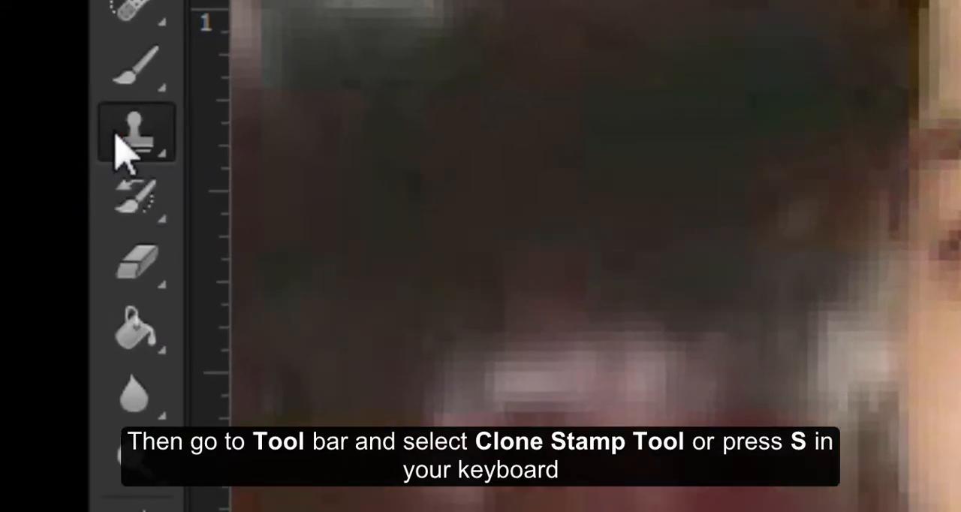
{"action": "left_click", "coordinate": [93, 164]}
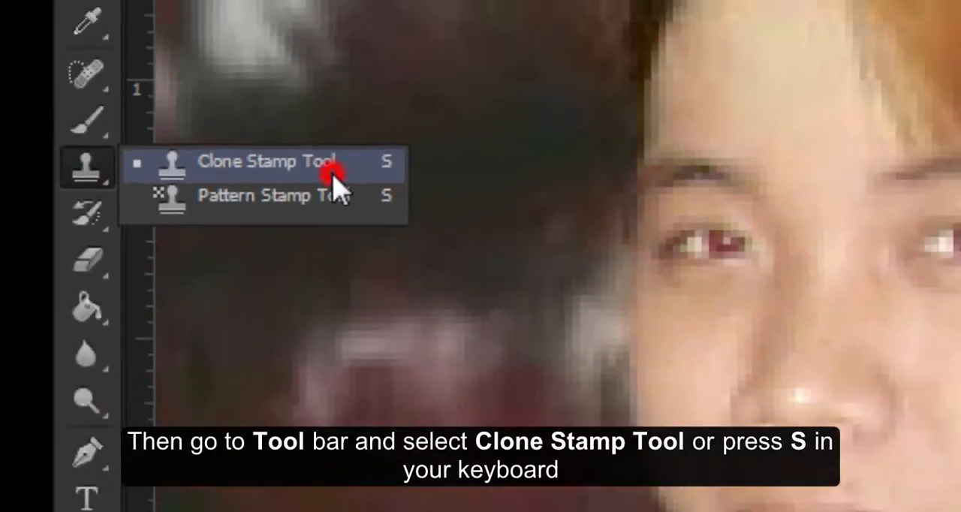
{"action": "left_click", "coordinate": [482, 144]}
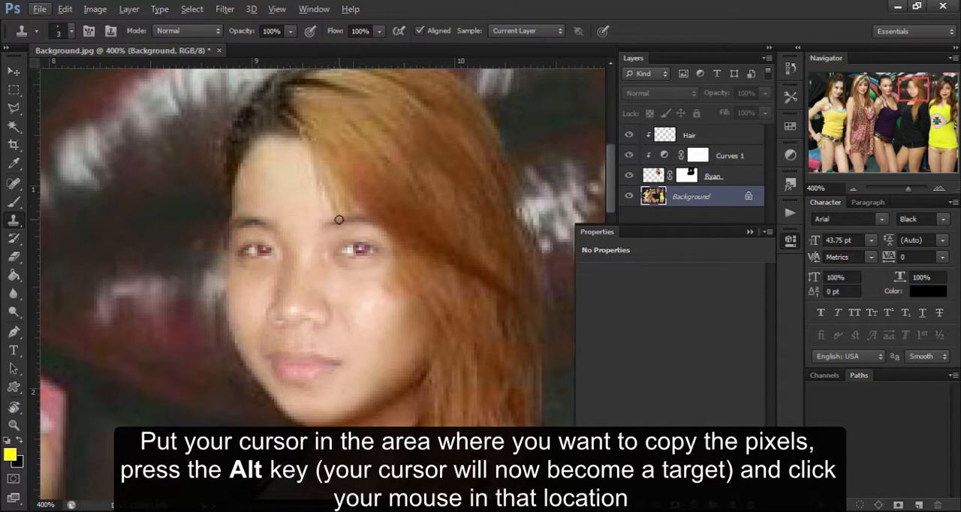
{"action": "left_click", "coordinate": [716, 136]}
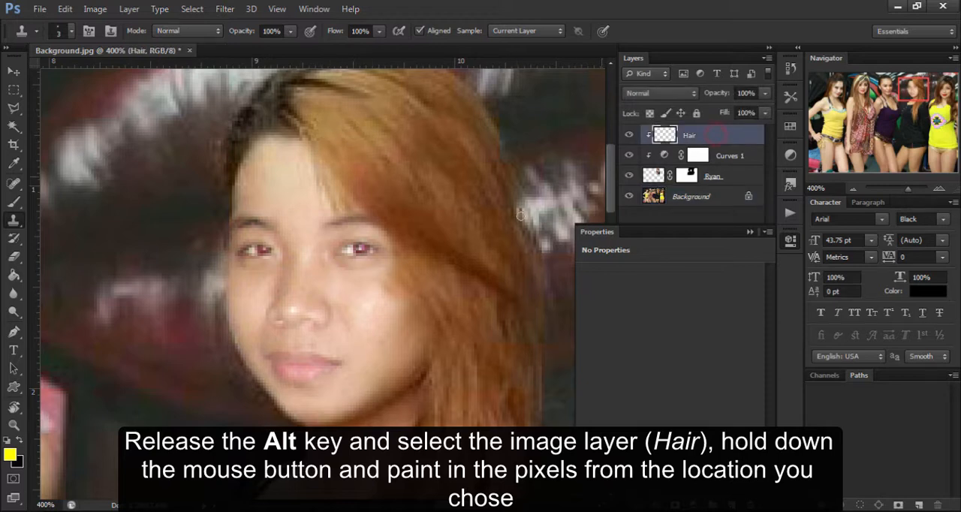
{"action": "left_click", "coordinate": [333, 211]}
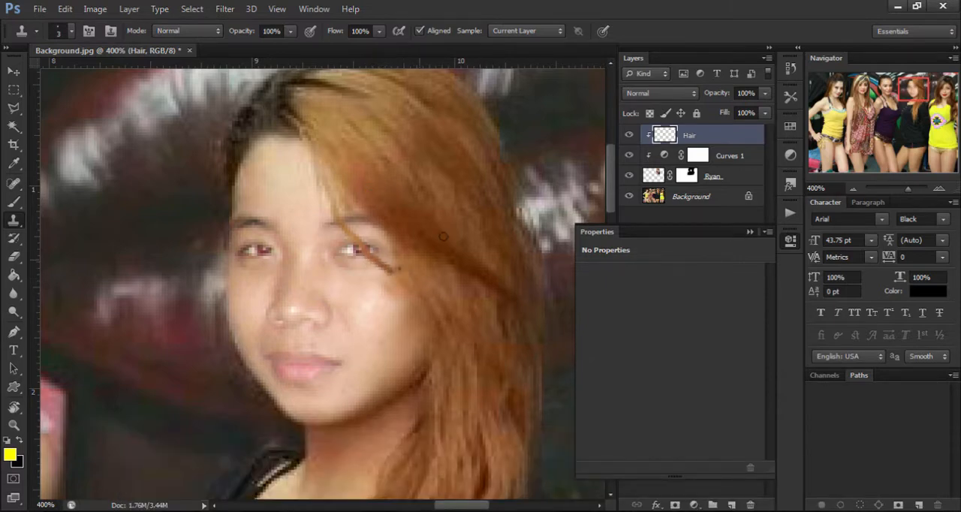
Clone a second thin hair strand from the Background layer across the eye on the Hair layer, using the 3 px Clone Stamp.
{"action": "left_click", "coordinate": [691, 203]}
{"action": "left_click", "coordinate": [349, 209]}
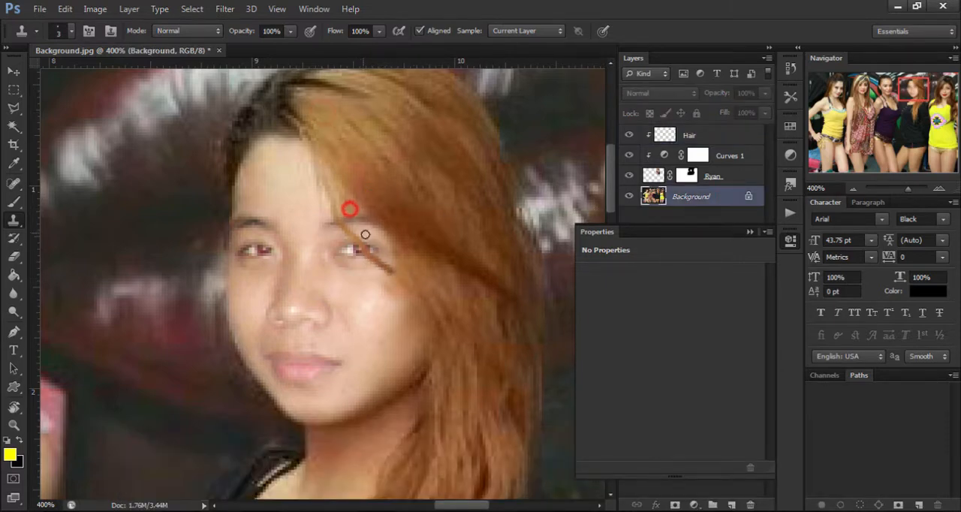
{"action": "left_click", "coordinate": [713, 134]}
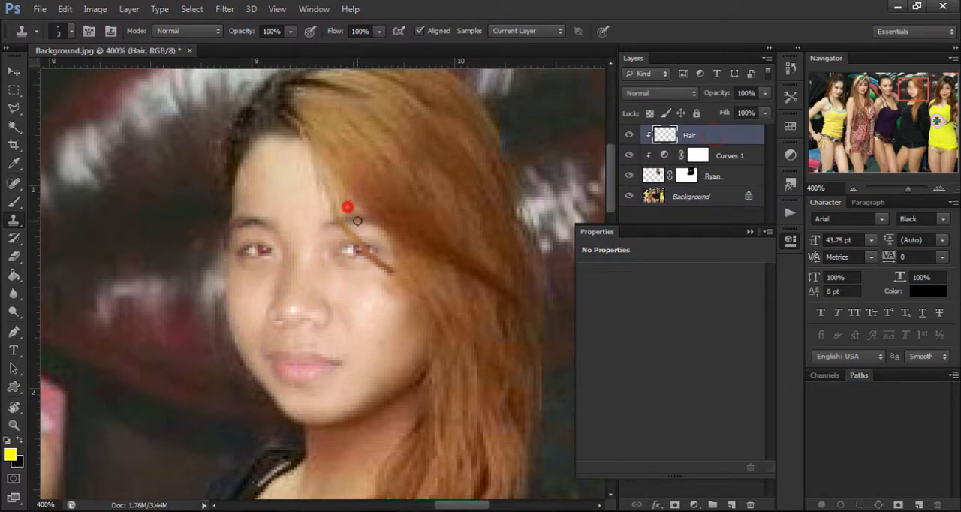
{"action": "left_click_drag", "start_coordinate": [357, 220], "coordinate": [400, 256]}
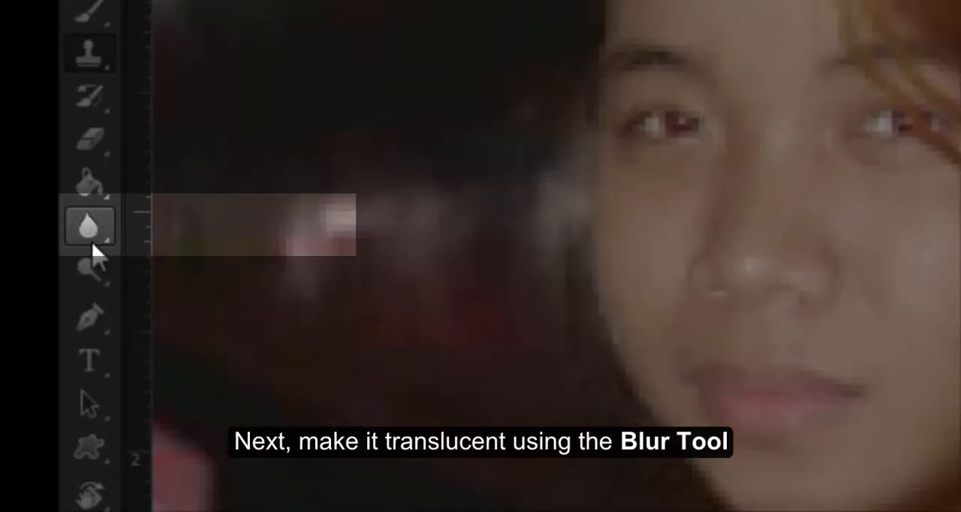
Blur the cloned strands over the eye on the Hair layer, using a 21 px Blur Tool at 0% hardness and 50% strength.
{"action": "left_click", "coordinate": [13, 294]}
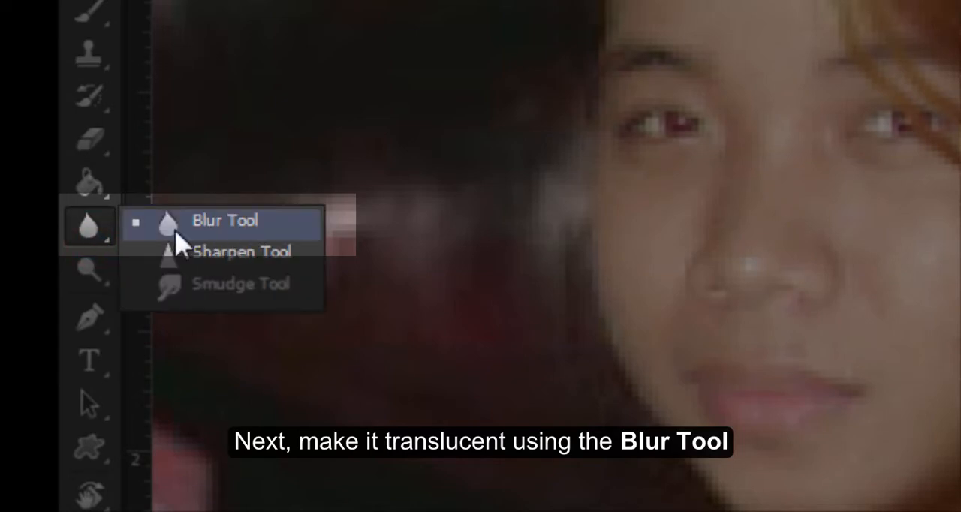
{"action": "left_click", "coordinate": [240, 229]}
{"action": "right_click", "coordinate": [492, 170]}
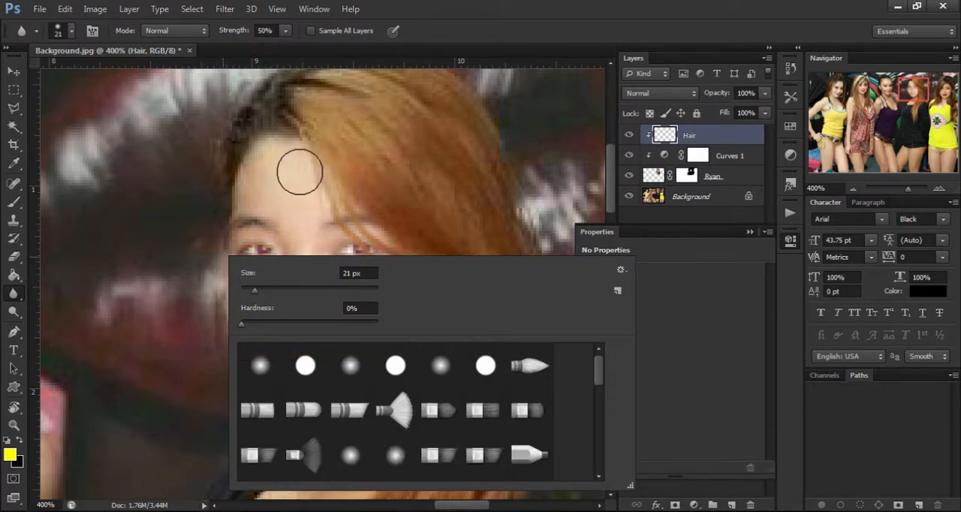
{"action": "left_click", "coordinate": [139, 238]}
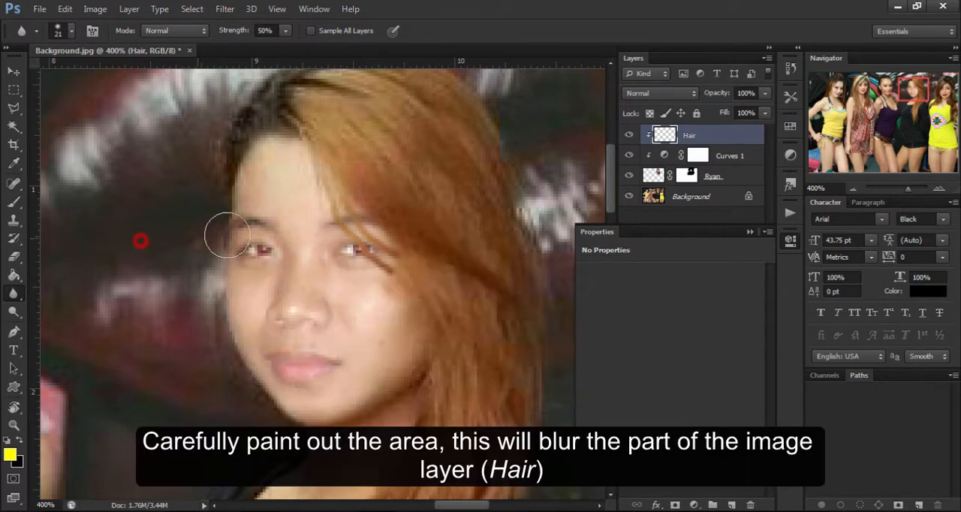
{"action": "mouse_move", "coordinate": [341, 214]}
{"action": "left_mouse_down"}
{"action": "mouse_move", "coordinate": [365, 251]}
{"action": "mouse_move", "coordinate": [412, 274]}
{"action": "mouse_move", "coordinate": [356, 218]}
{"action": "mouse_move", "coordinate": [423, 275]}
{"action": "mouse_move", "coordinate": [408, 231]}
{"action": "mouse_move", "coordinate": [422, 268]}
{"action": "mouse_move", "coordinate": [356, 278]}
{"action": "mouse_move", "coordinate": [381, 293]}
{"action": "mouse_move", "coordinate": [363, 283]}
{"action": "mouse_move", "coordinate": [453, 287]}
{"action": "left_mouse_up"}
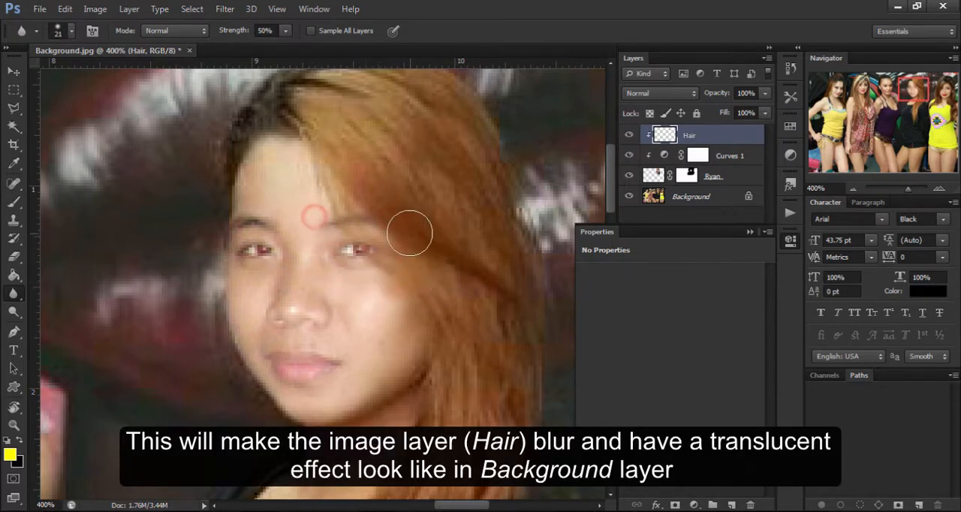
{"action": "left_click_drag", "start_coordinate": [408, 231], "coordinate": [508, 263]}
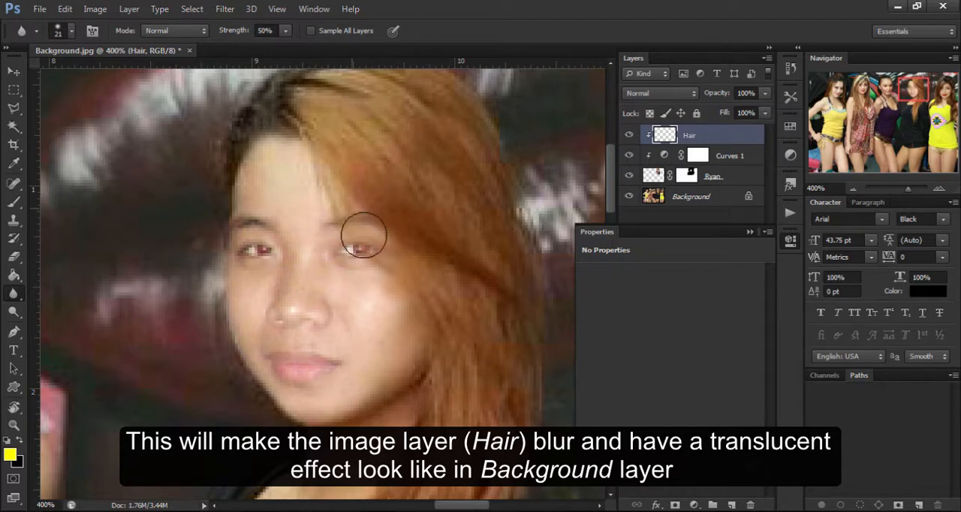
Toggle the Hair layer's visibility to compare the face with and without the translucent hair.
{"action": "left_click", "coordinate": [630, 136]}
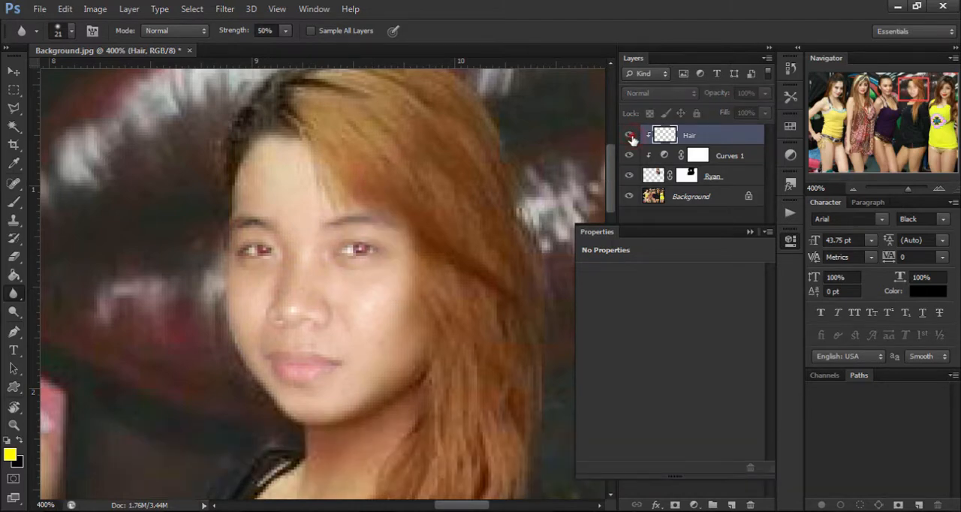
{"action": "left_click", "coordinate": [630, 136]}
{"action": "left_click", "coordinate": [630, 136]}
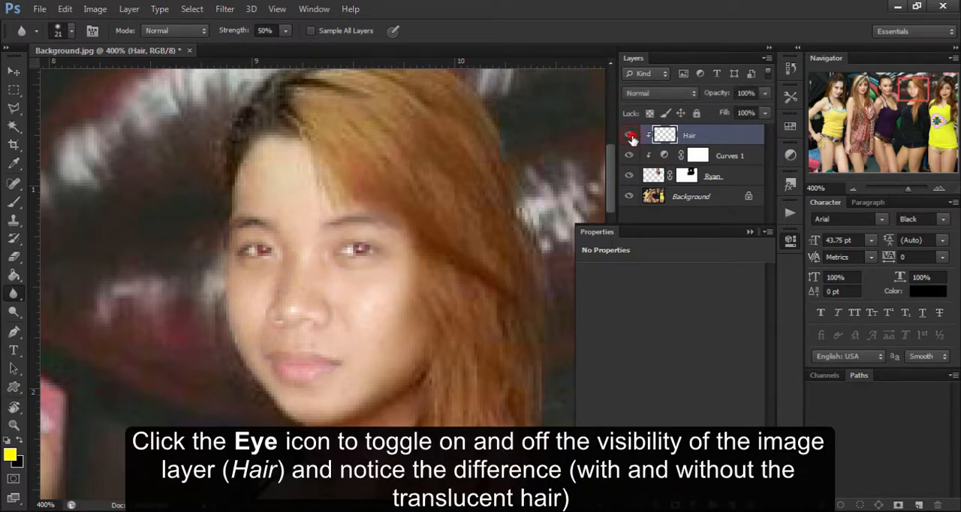
{"action": "left_click", "coordinate": [630, 136]}
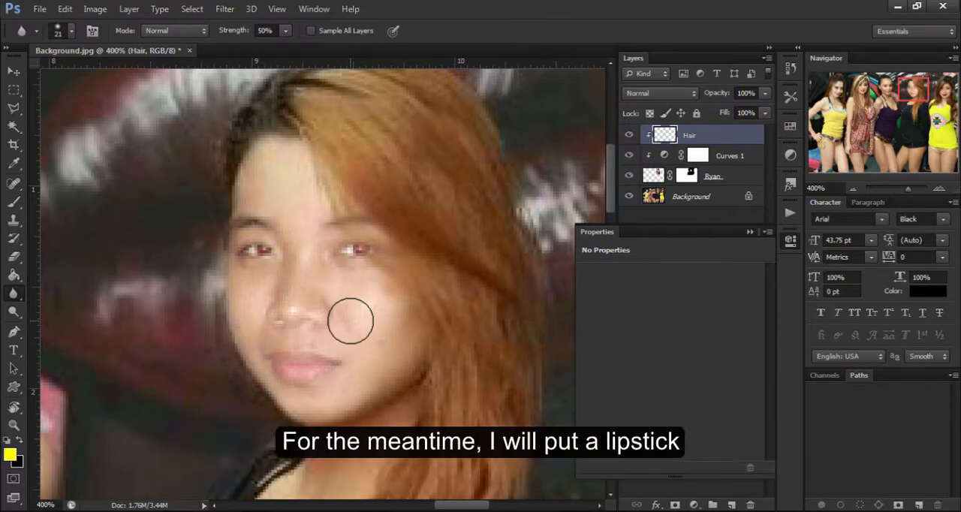
Outline the area around the lips on the man's face layer with a closed Polygonal Lasso selection.
{"action": "scroll", "coordinate": [350, 320], "scroll_direction": "down", "scroll_amount": 2}
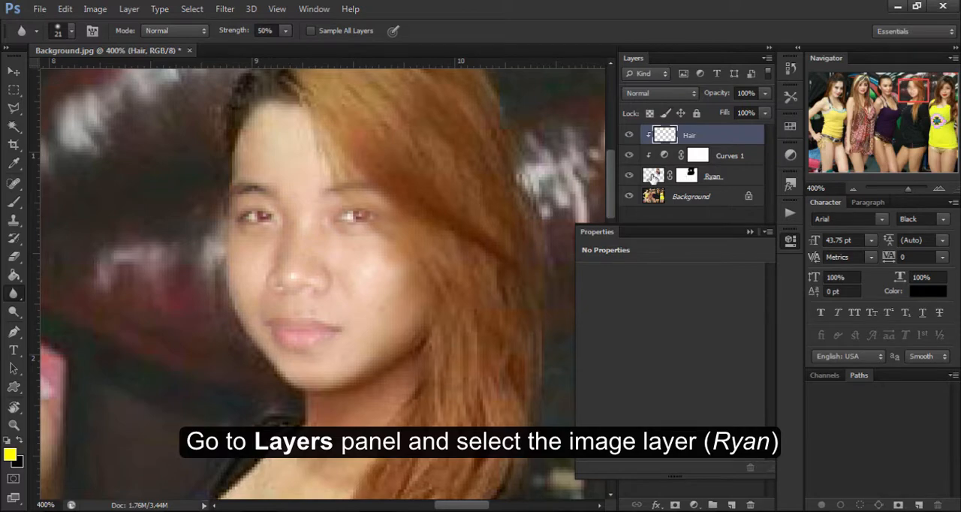
{"action": "left_click", "coordinate": [652, 176]}
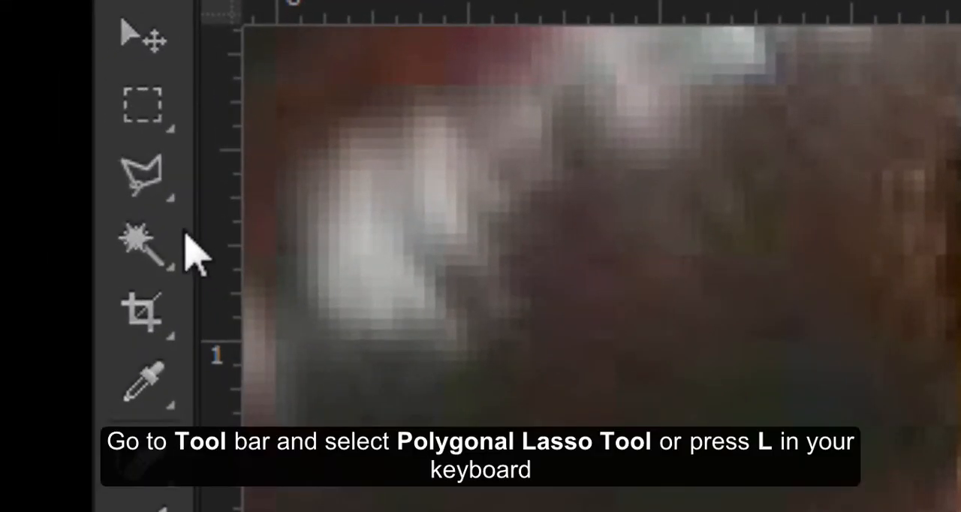
{"action": "left_click", "coordinate": [155, 187]}
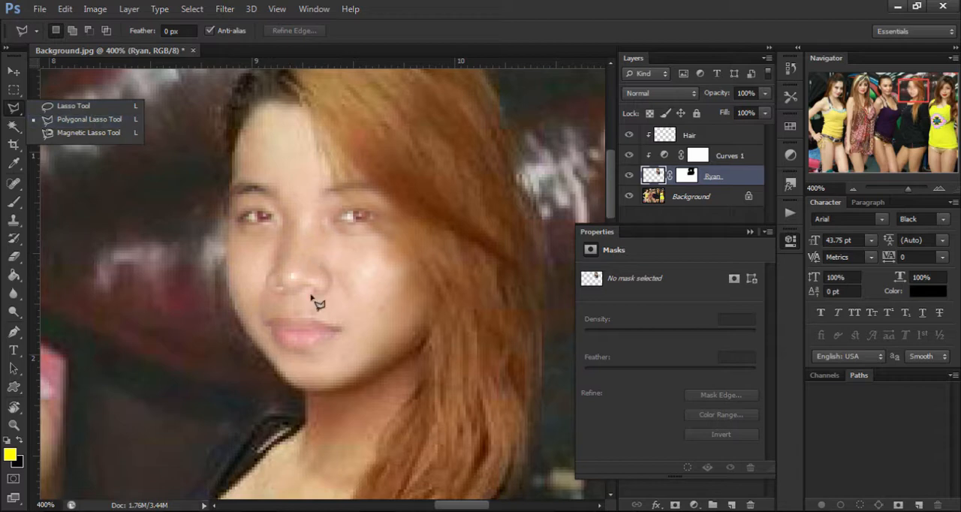
{"action": "left_click", "coordinate": [264, 338]}
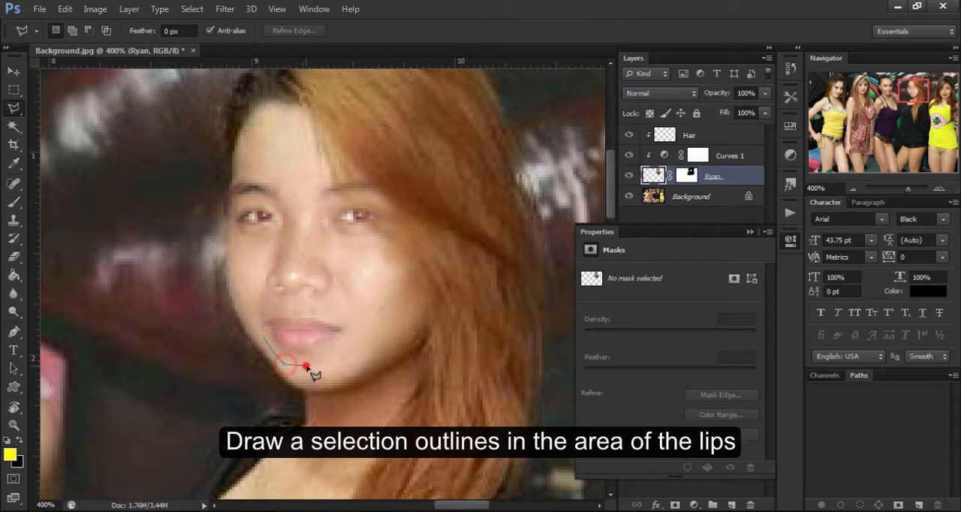
{"action": "left_click", "coordinate": [307, 365]}
{"action": "left_click", "coordinate": [338, 346]}
{"action": "left_click", "coordinate": [352, 328]}
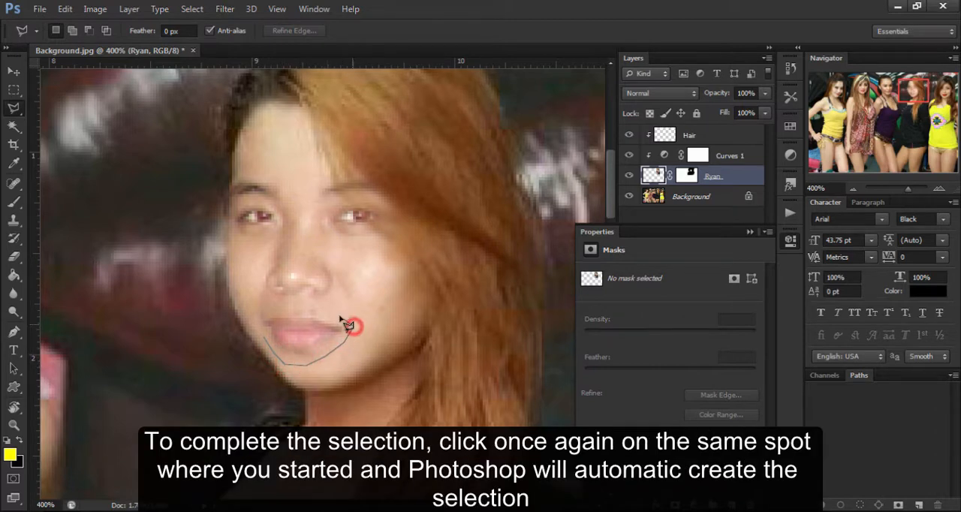
{"action": "left_click", "coordinate": [339, 315]}
{"action": "left_click", "coordinate": [308, 304]}
{"action": "left_click", "coordinate": [277, 308]}
{"action": "left_click", "coordinate": [254, 311]}
{"action": "left_click", "coordinate": [263, 338]}
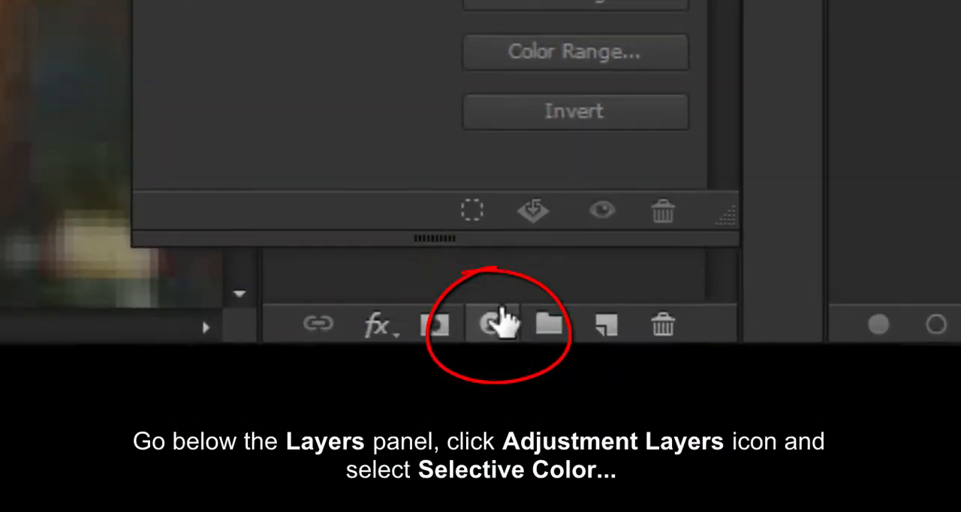
Add a Selective Color adjustment layer for the selected lips and move it between the Hair and Curves 1 layers.
{"action": "left_click", "coordinate": [697, 504]}
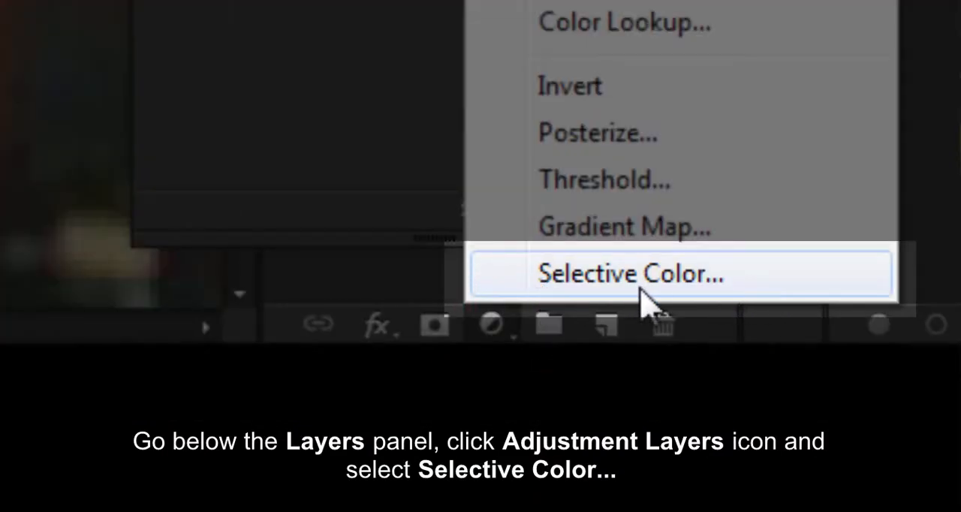
{"action": "left_click", "coordinate": [805, 289]}
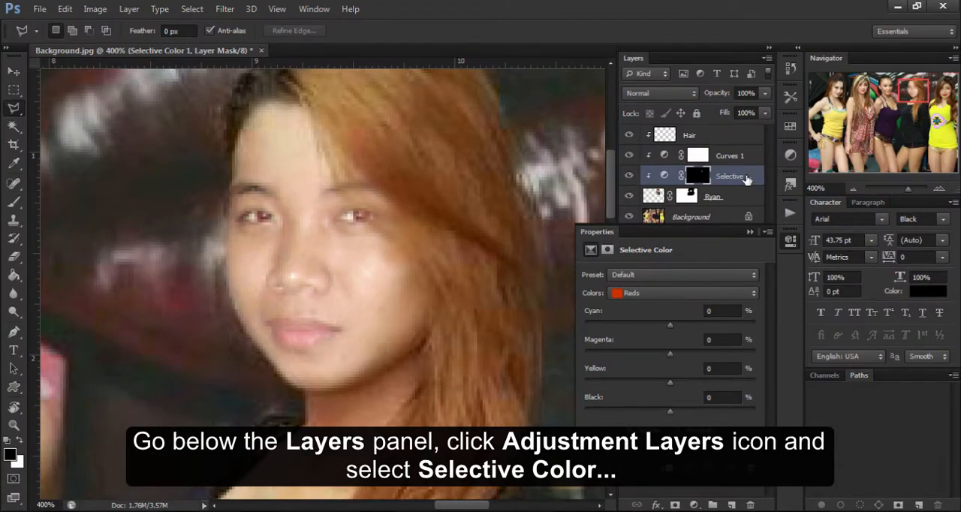
{"action": "left_click_drag", "start_coordinate": [753, 179], "coordinate": [747, 159]}
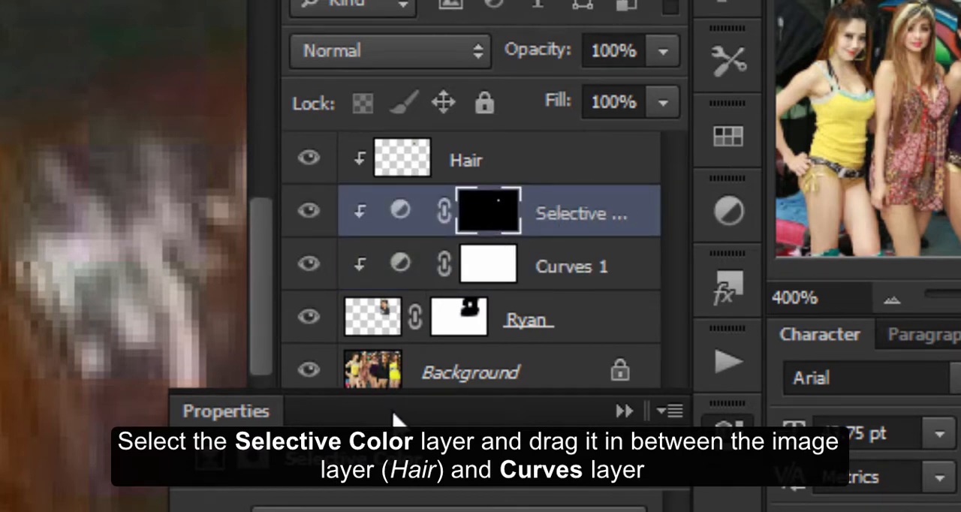
Set the Reds of the Selective Color adjustment to Black +100% and Cyan -21%.
{"action": "double_click", "coordinate": [401, 212]}
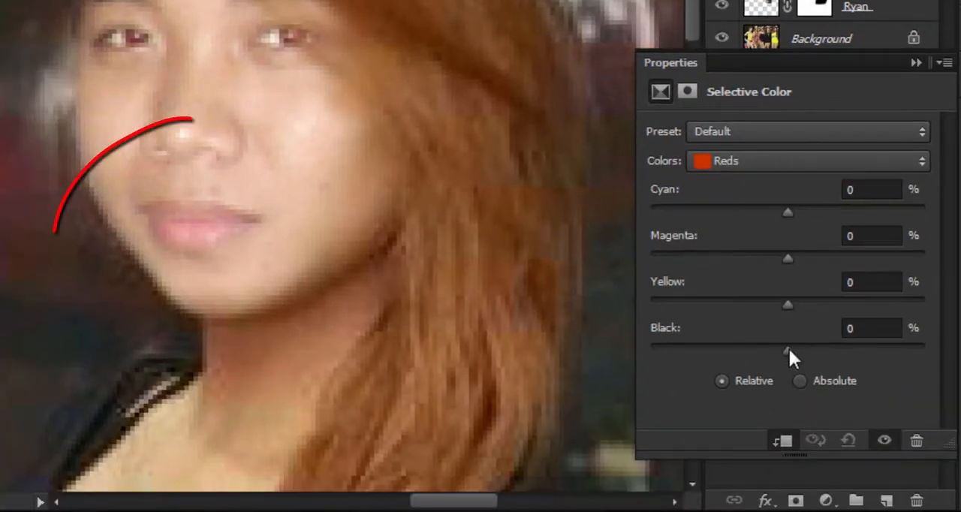
{"action": "left_click_drag", "start_coordinate": [788, 346], "coordinate": [925, 353]}
{"action": "left_click_drag", "start_coordinate": [884, 213], "coordinate": [757, 213]}
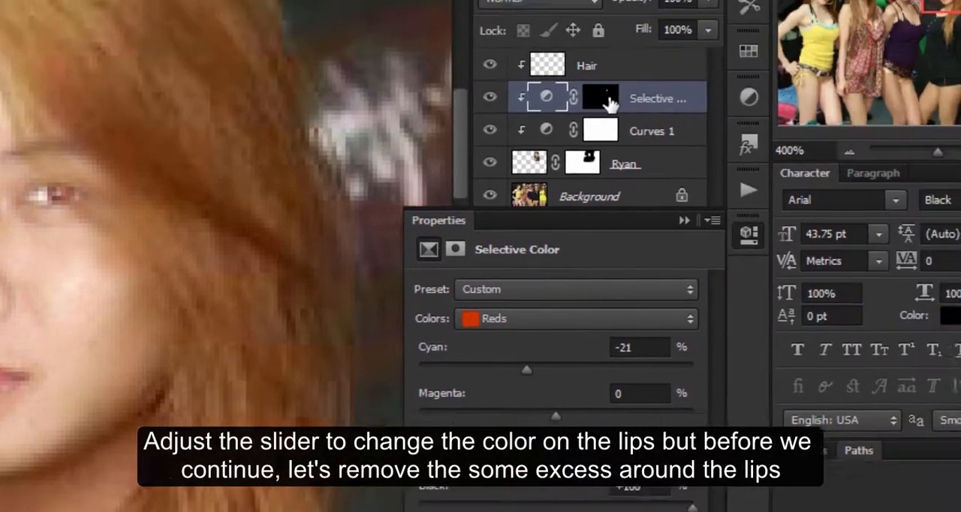
Mask out the excess color around the lips on the Selective Color layer mask, using a soft black brush reduced to 10 px.
{"action": "left_click", "coordinate": [604, 97]}
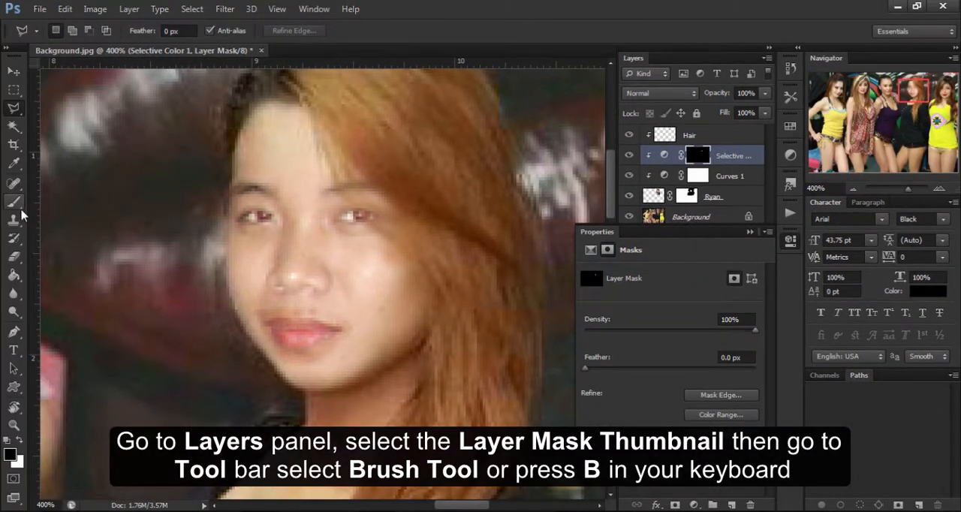
{"action": "left_click", "coordinate": [13, 202]}
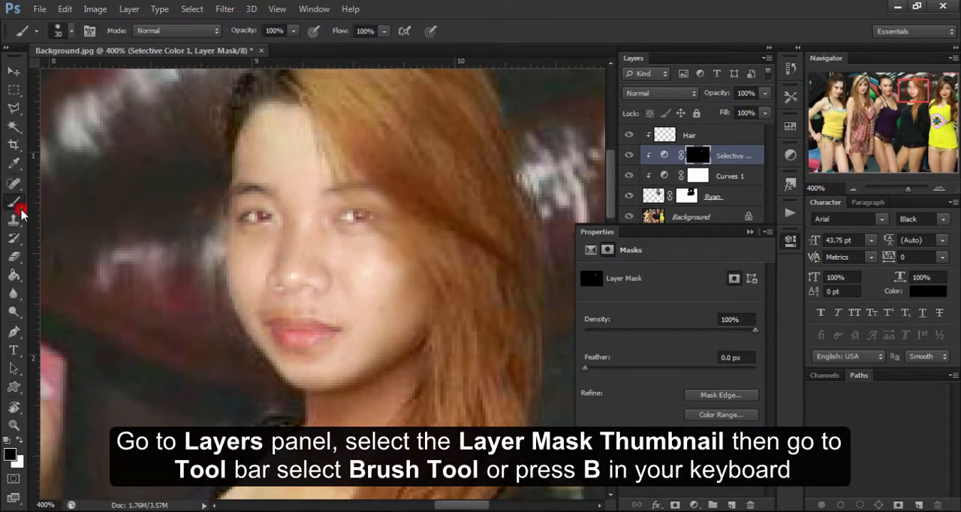
{"action": "right_click", "coordinate": [9, 207]}
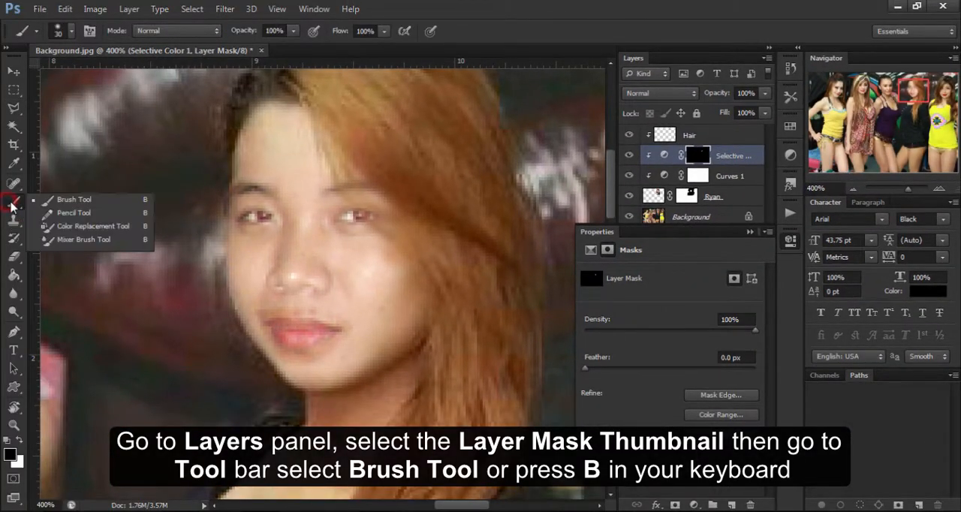
{"action": "left_click", "coordinate": [53, 204]}
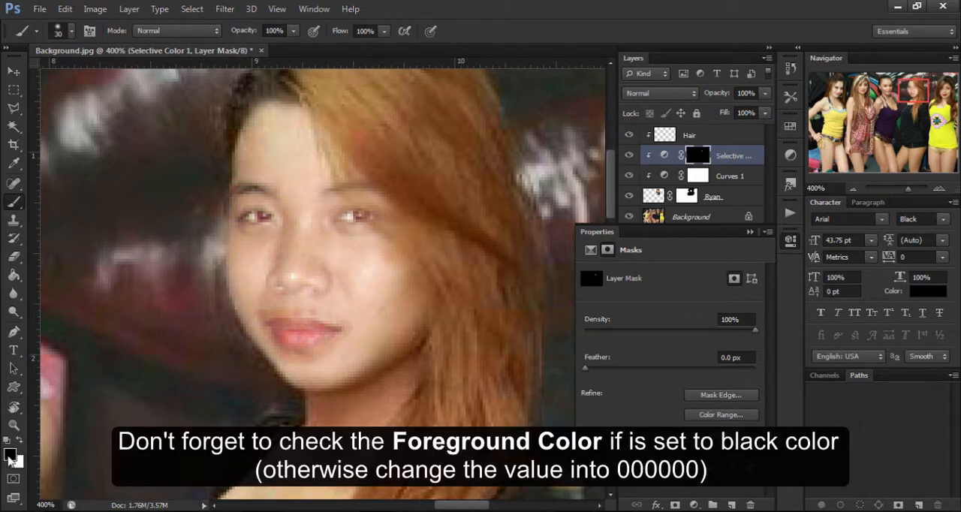
{"action": "key", "text": "bracketleft"}
{"action": "key", "text": "bracketleft"}
{"action": "key", "text": "bracketleft"}
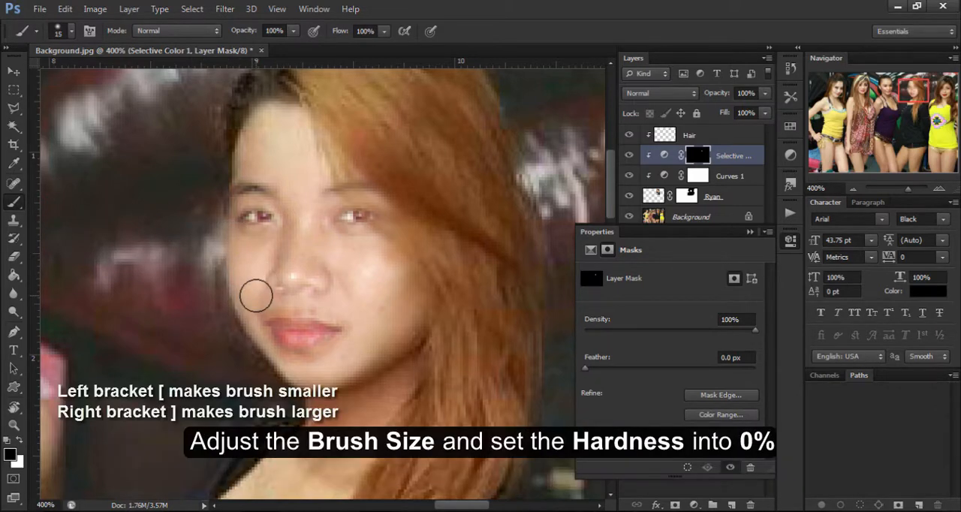
{"action": "key", "text": "ctrl+plus"}
{"action": "key", "text": "ctrl+plus"}
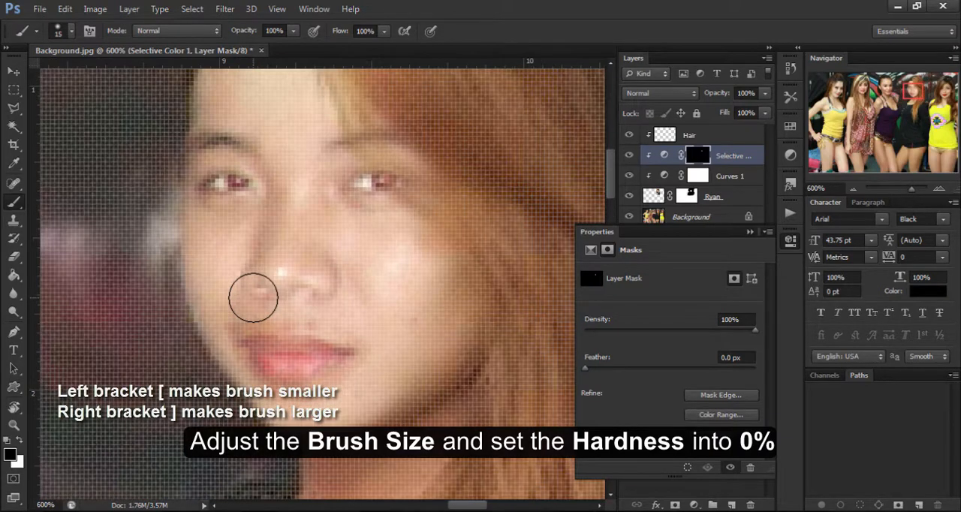
{"action": "key", "text": "ctrl+minus"}
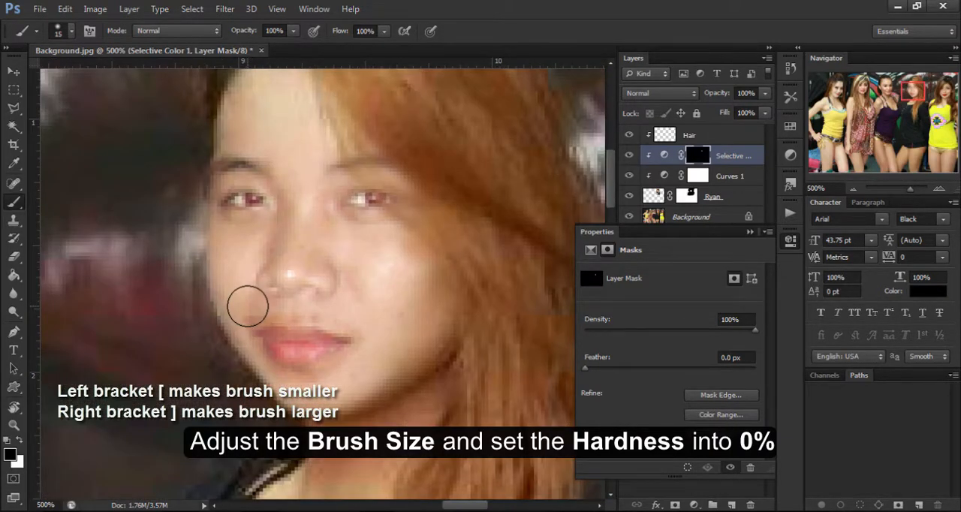
{"action": "key", "text": "bracketleft"}
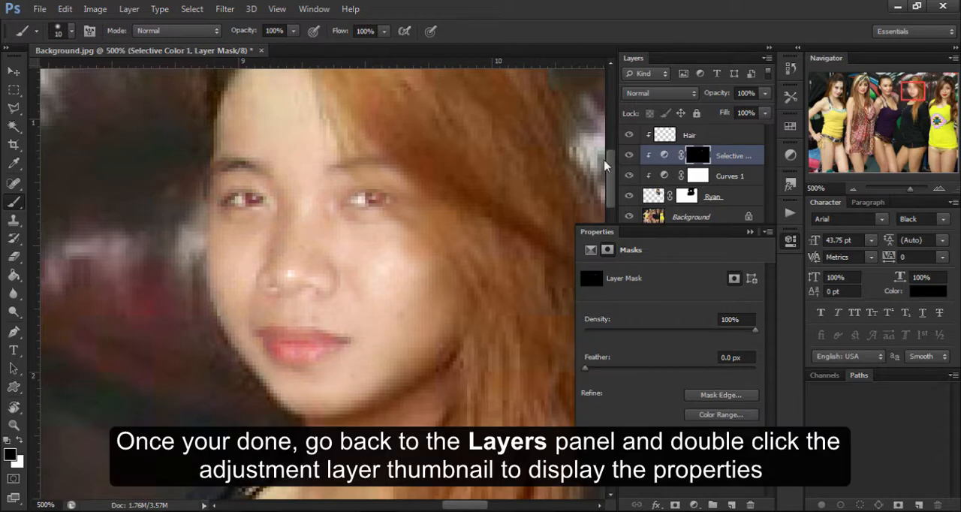
Adjust the lip color in the Selective Color Reds to Magenta +37%, Yellow -45% and Cyan -31%.
{"action": "left_click", "coordinate": [662, 155]}
{"action": "double_click", "coordinate": [662, 155]}
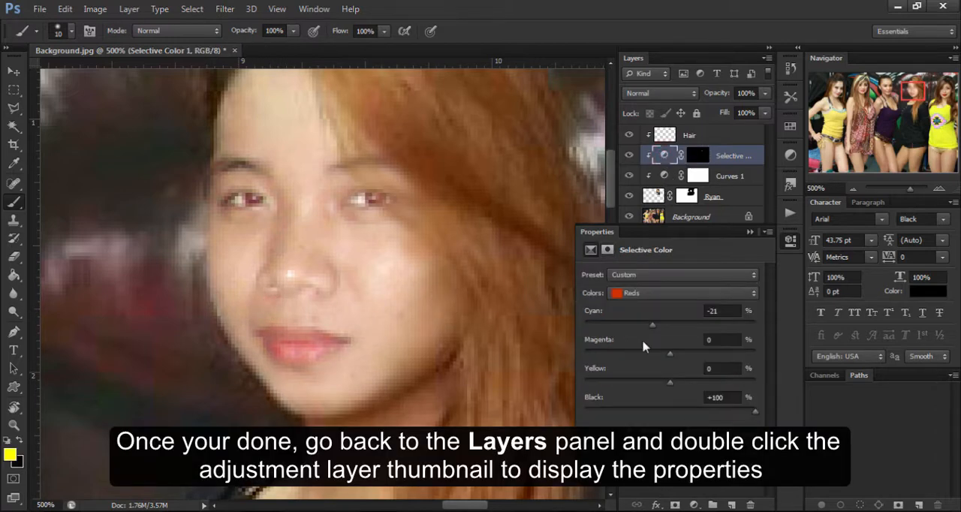
{"action": "left_click_drag", "start_coordinate": [672, 357], "coordinate": [702, 359]}
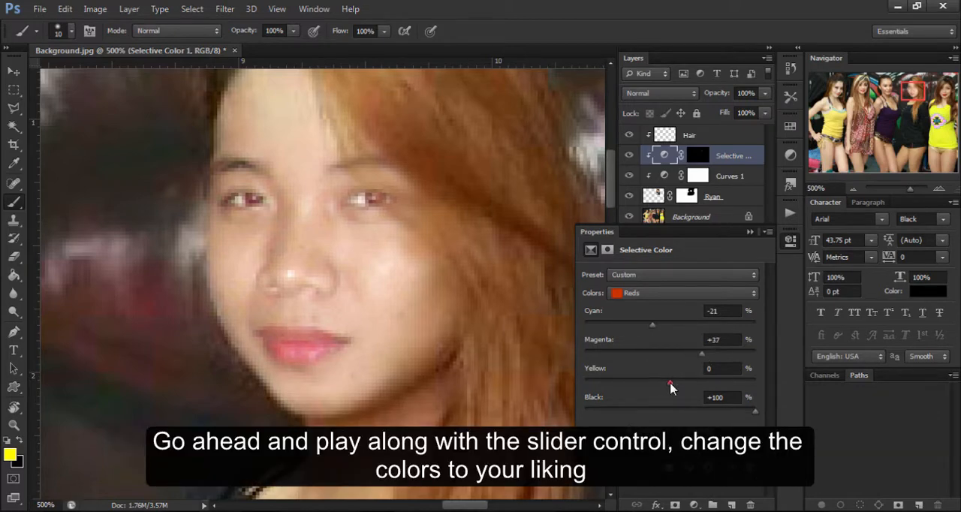
{"action": "left_click_drag", "start_coordinate": [671, 386], "coordinate": [633, 386]}
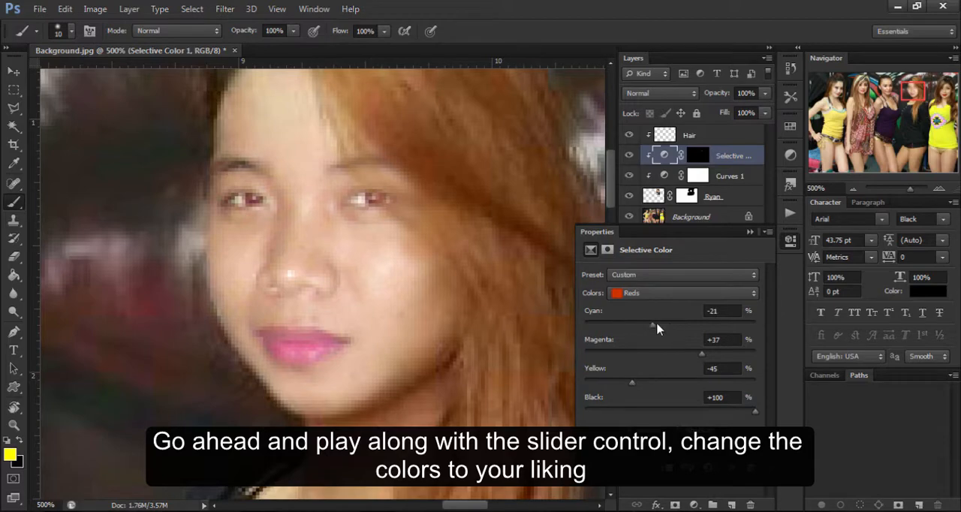
{"action": "mouse_move", "coordinate": [656, 328]}
{"action": "left_mouse_down"}
{"action": "mouse_move", "coordinate": [611, 329]}
{"action": "mouse_move", "coordinate": [638, 329]}
{"action": "left_mouse_up"}
Toggle the man's face layer off and on at 300% zoom to compare the photo before and after the edit.
{"action": "left_click", "coordinate": [853, 189]}
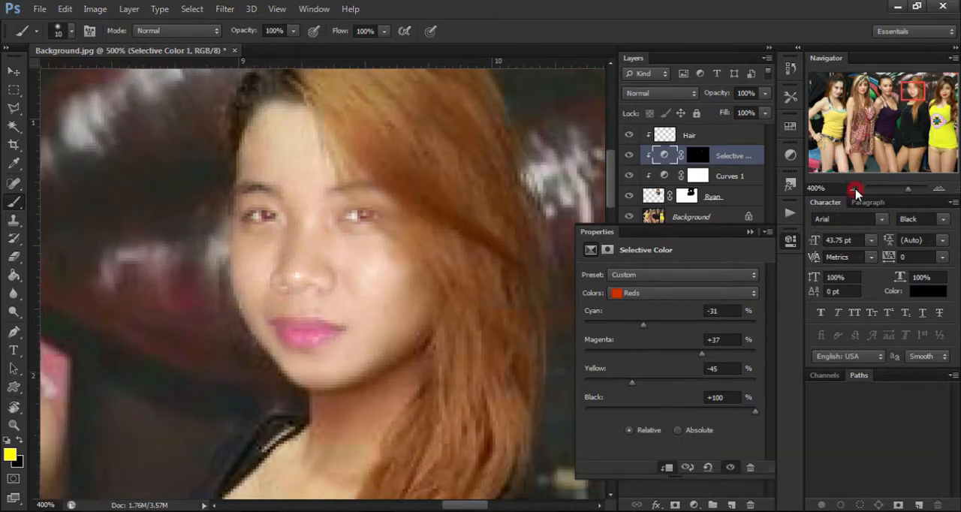
{"action": "left_click", "coordinate": [853, 188]}
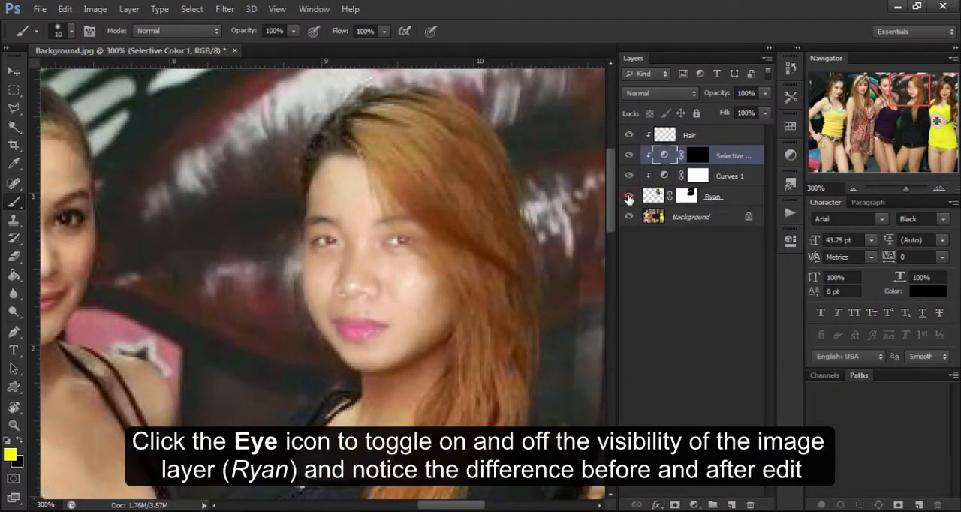
{"action": "left_click", "coordinate": [629, 196]}
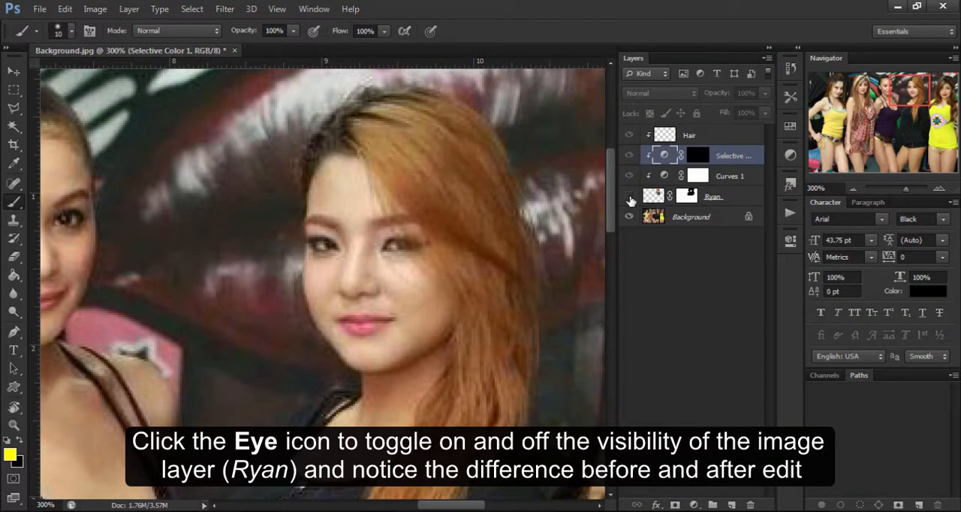
{"action": "left_click", "coordinate": [629, 197]}
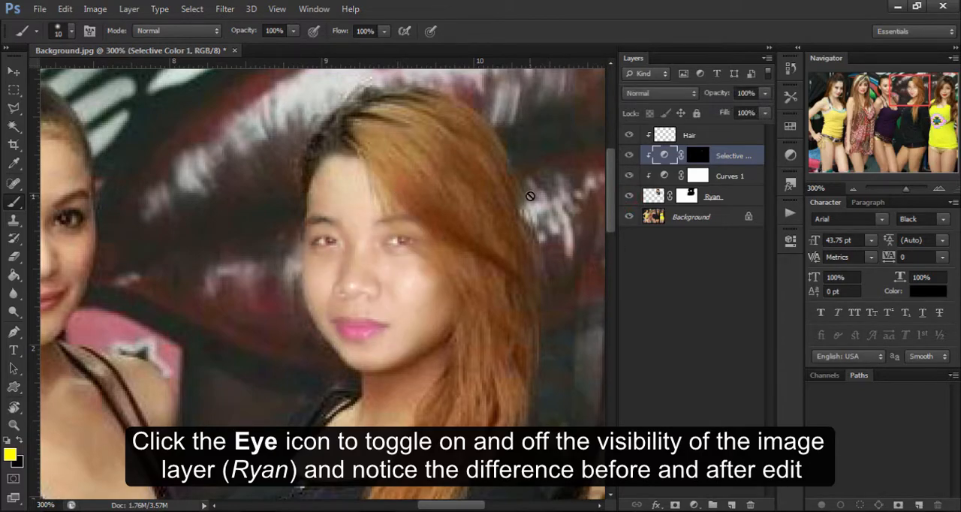